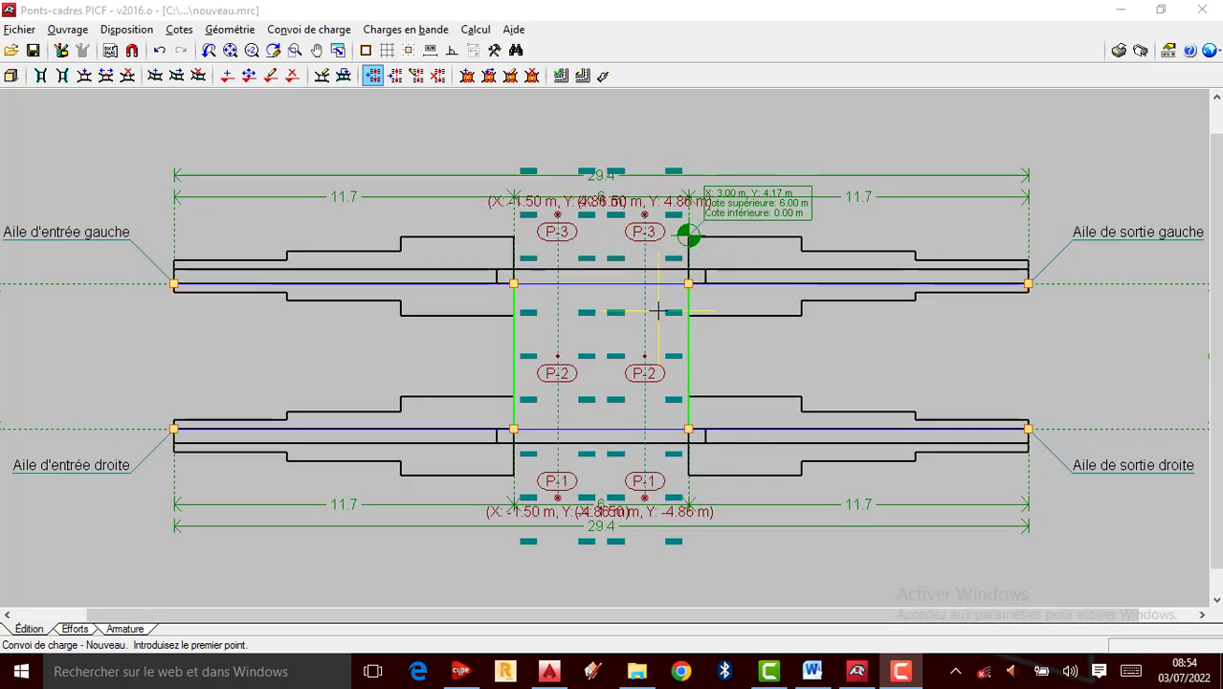
pyautogui.scroll(-1, 639, 305)
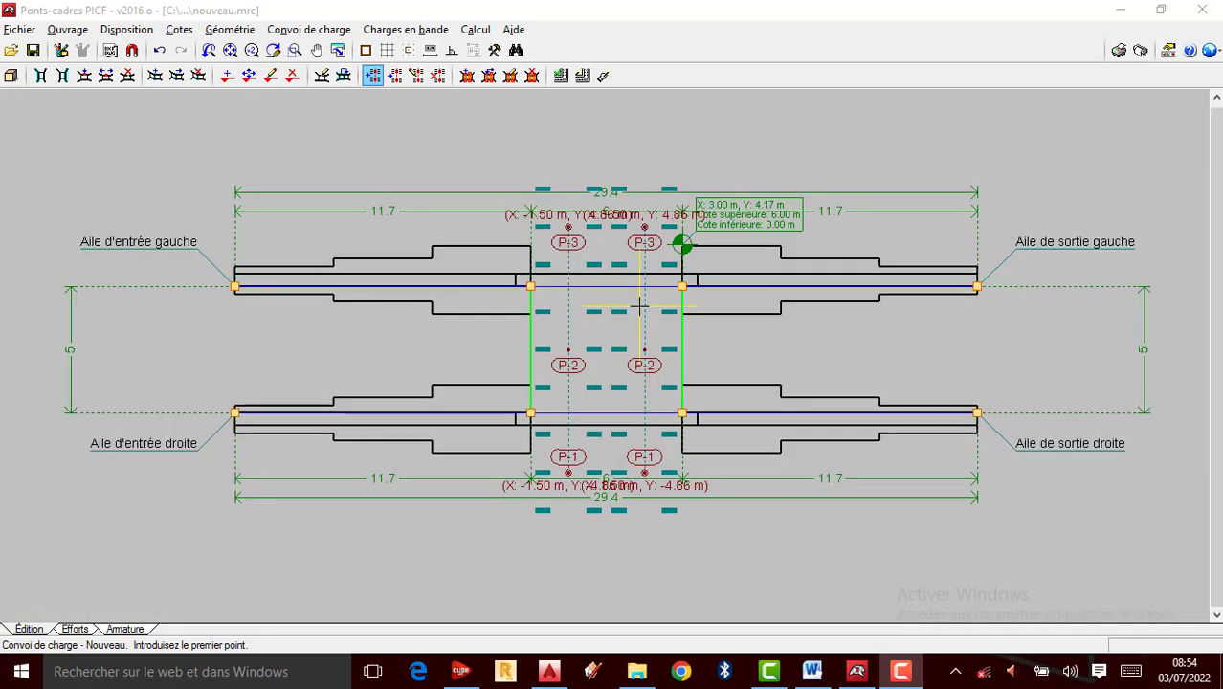
pyautogui.scroll(1, 617, 373)
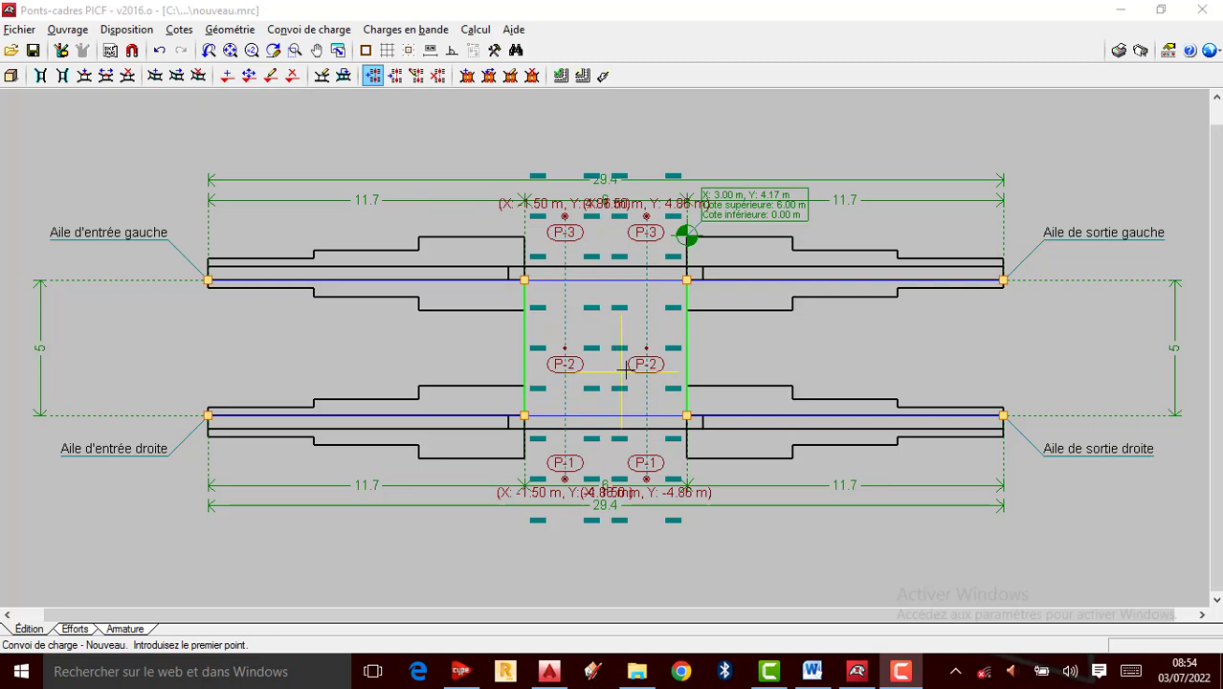
pyautogui.scroll(1, 660, 367)
pyautogui.scroll(-1, 659, 367)
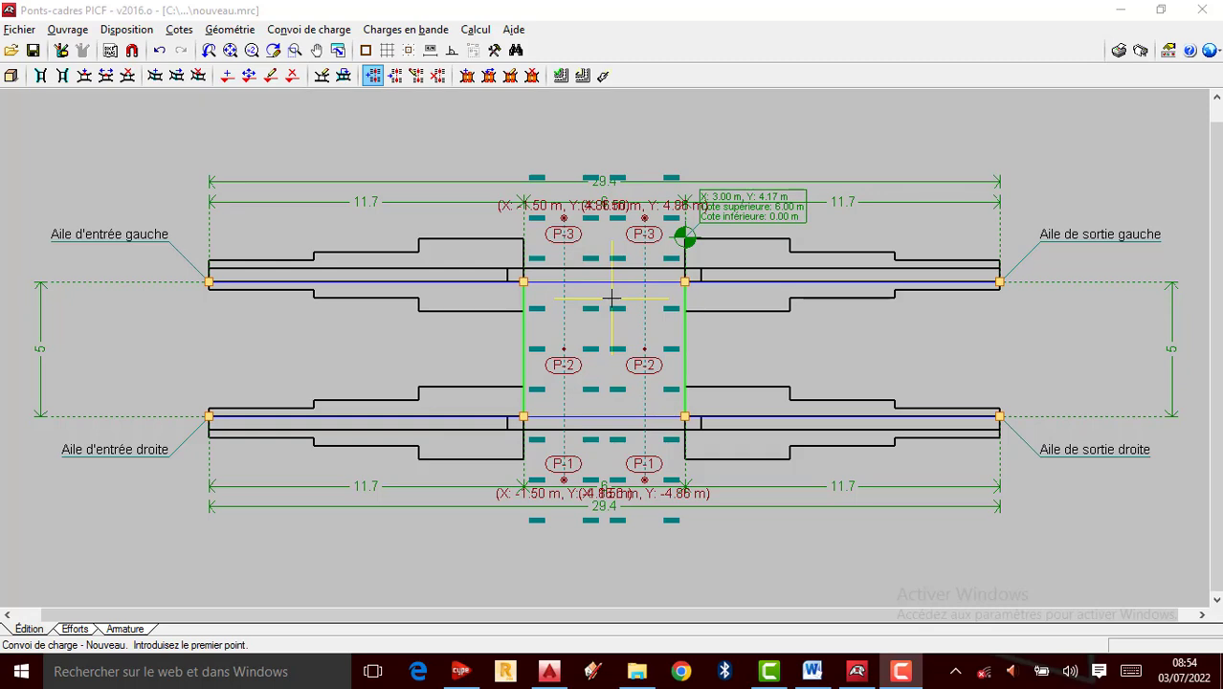
pyautogui.scroll(-1, 612, 299)
pyautogui.scroll(1, 611, 298)
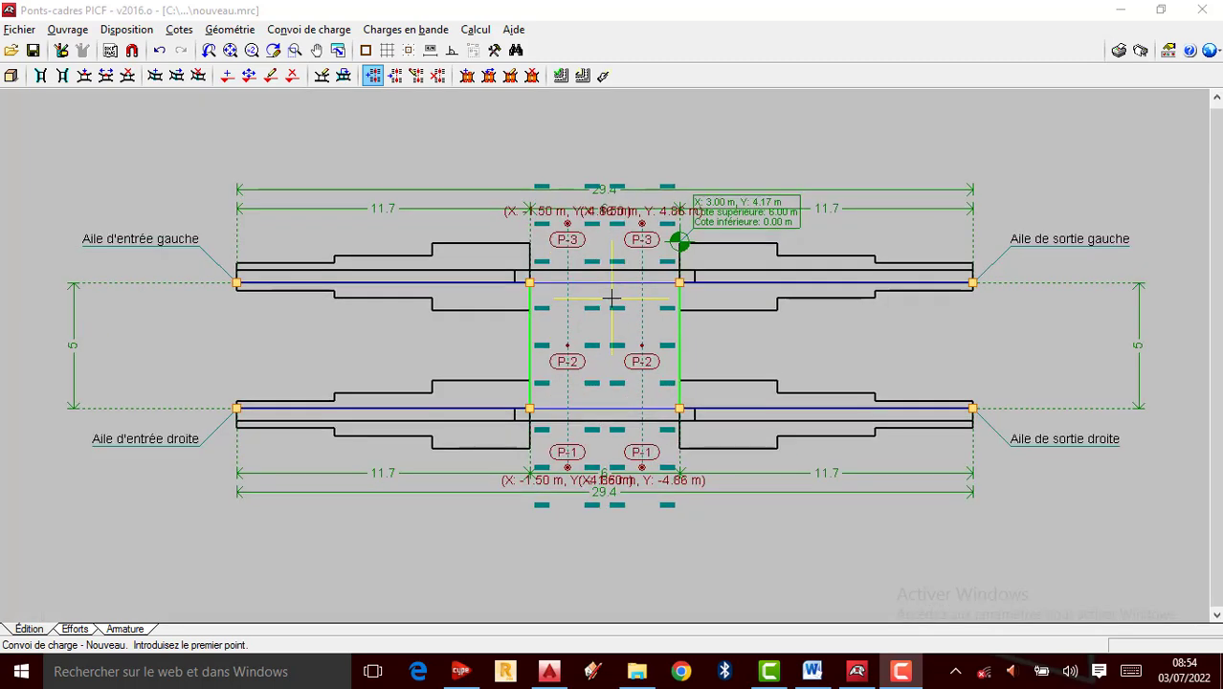
pyautogui.scroll(1, 611, 297)
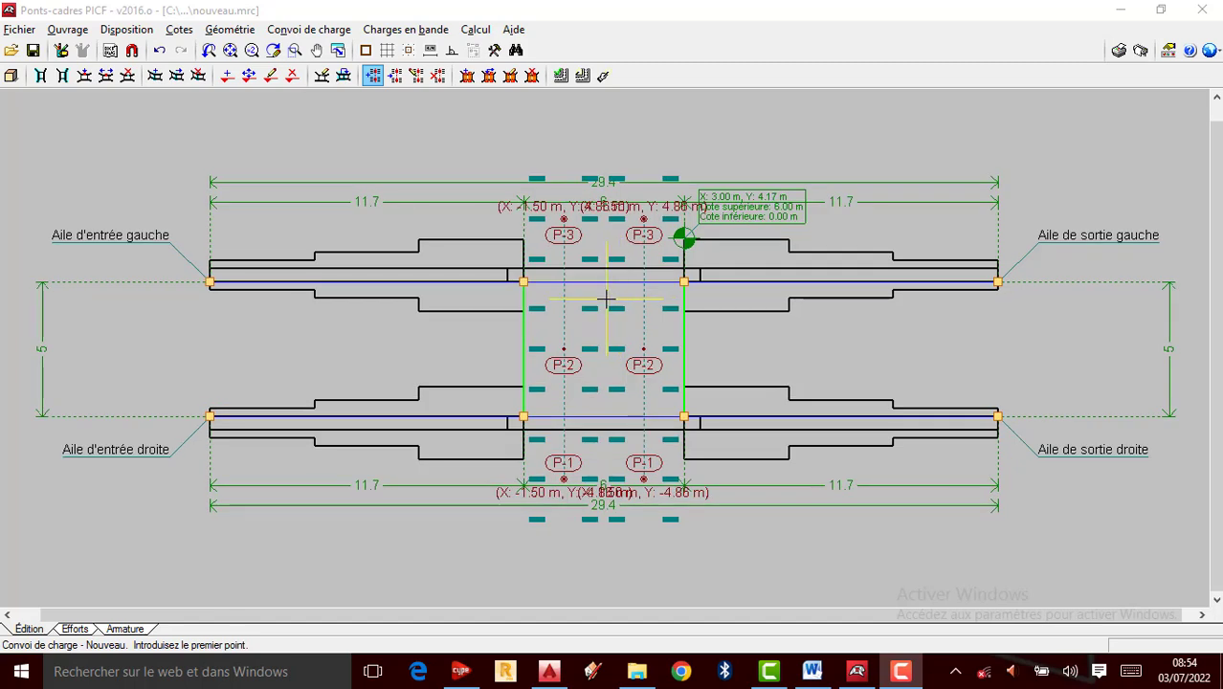
pyautogui.scroll(-1, 592, 285)
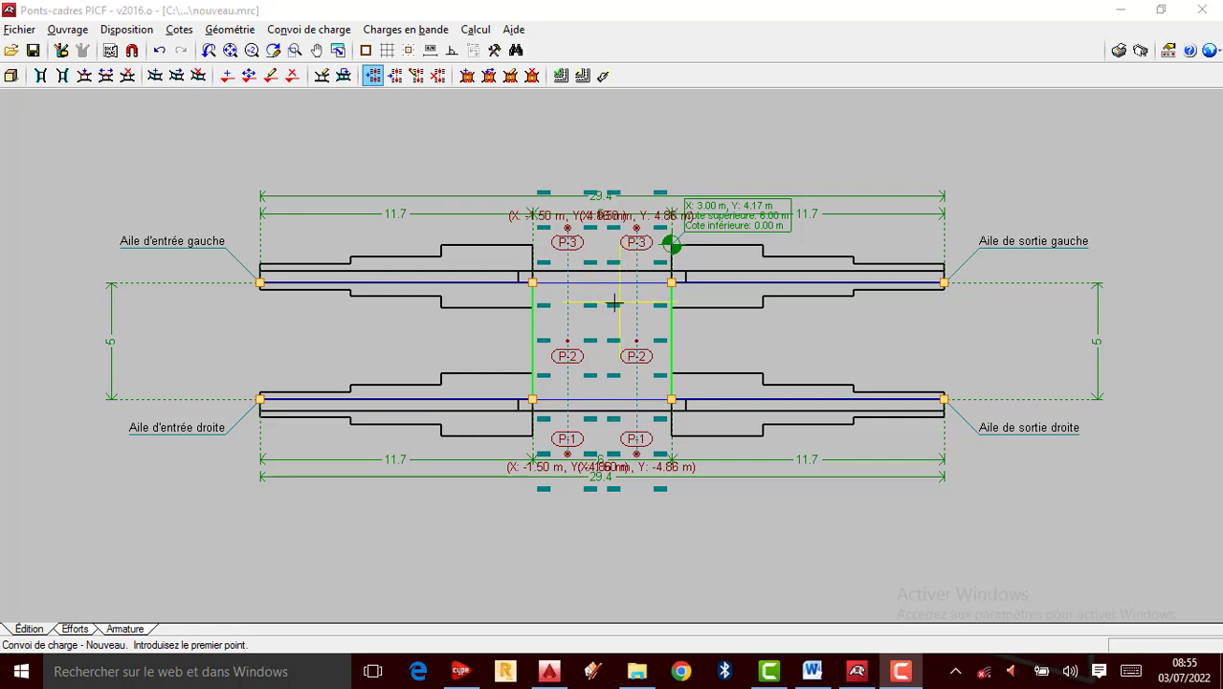
pyautogui.scroll(1, 596, 299)
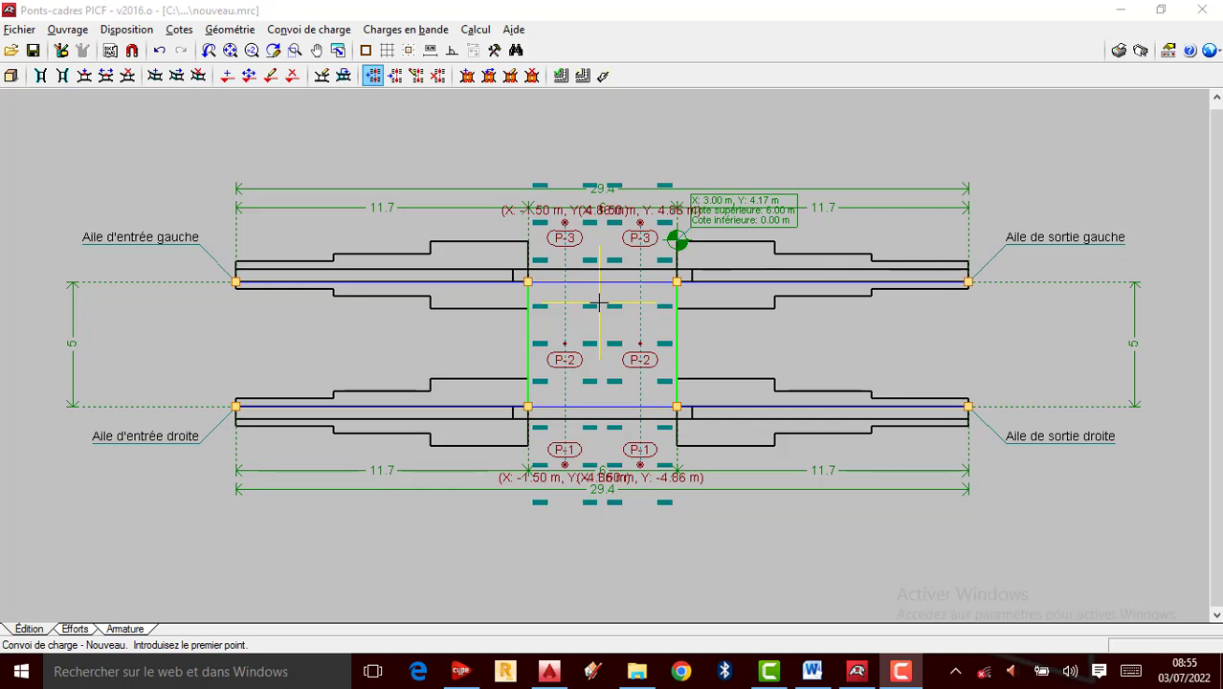
pyautogui.scroll(1, 595, 279)
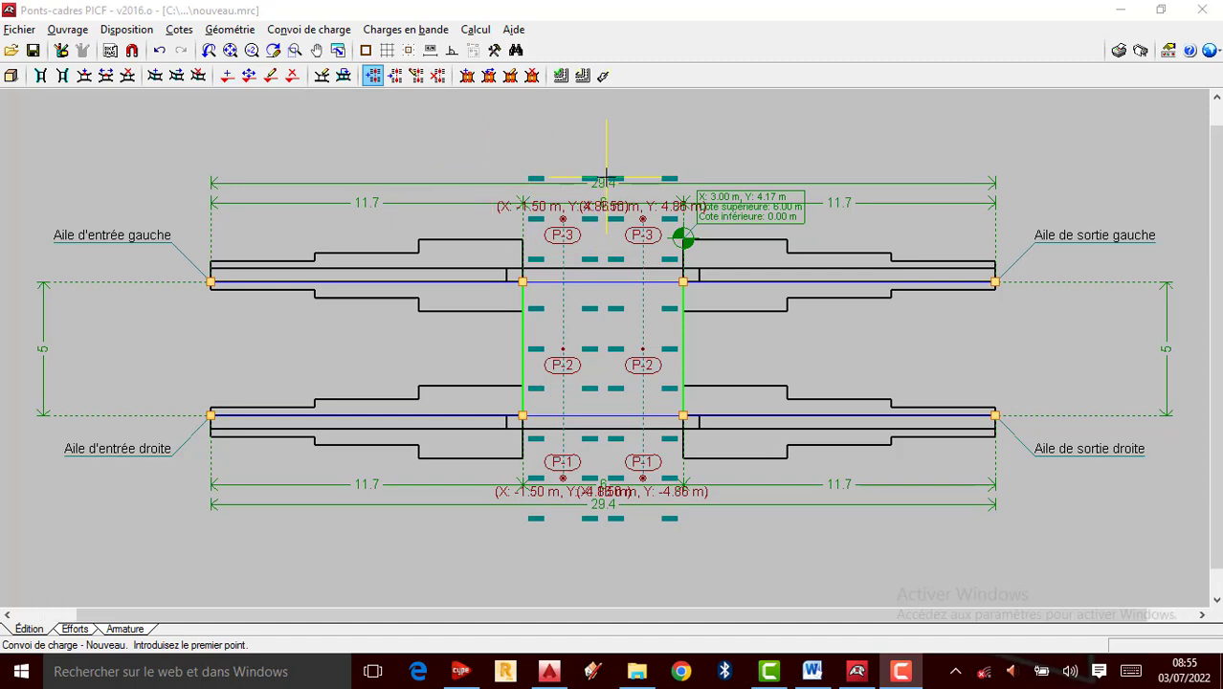
pyautogui.scroll(1, 606, 175)
pyautogui.scroll(-1, 605, 176)
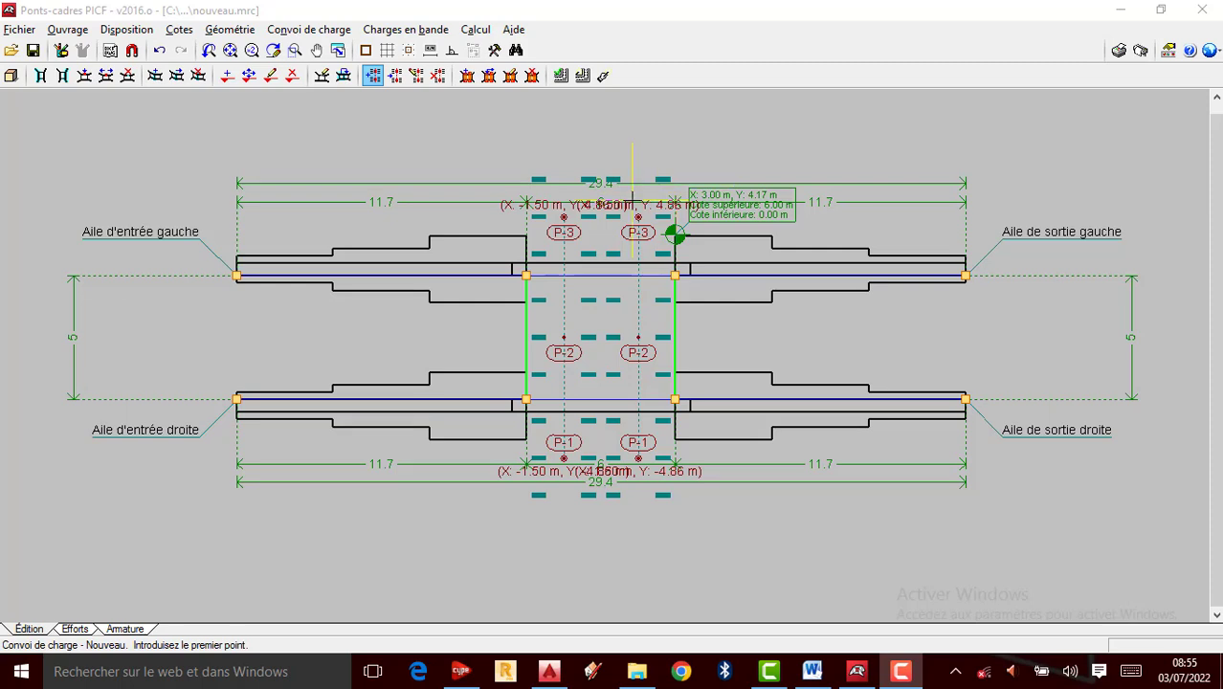
pyautogui.scroll(1, 631, 204)
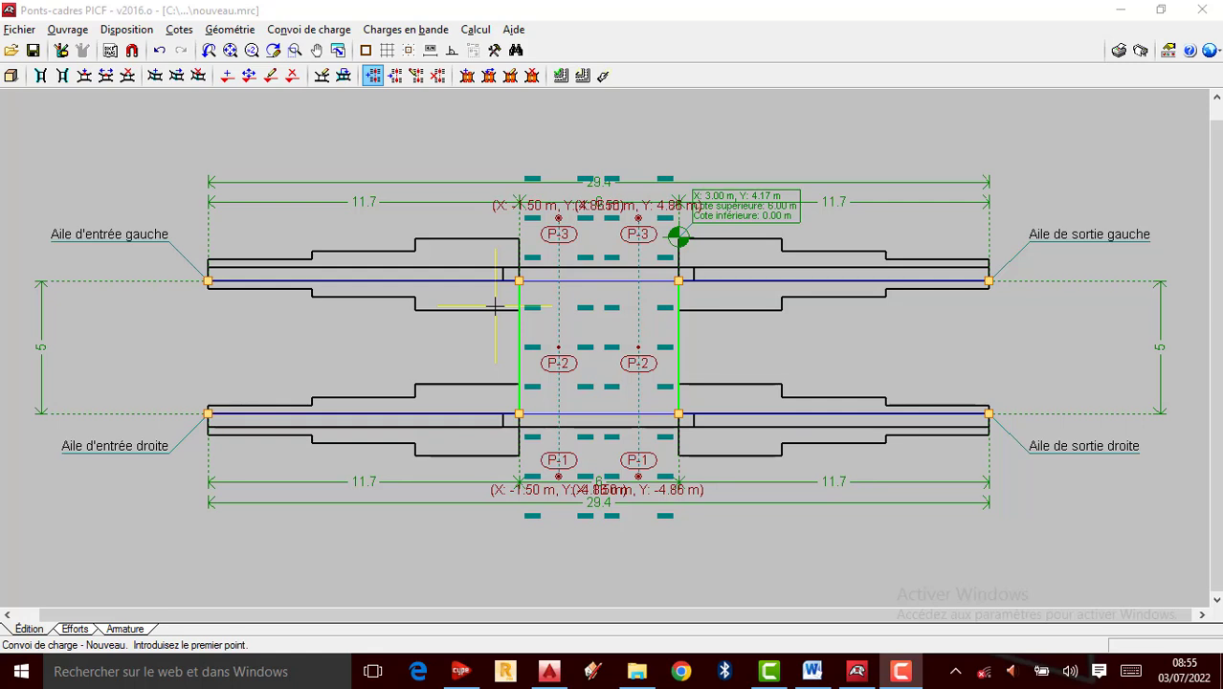
pyautogui.scroll(1, 523, 267)
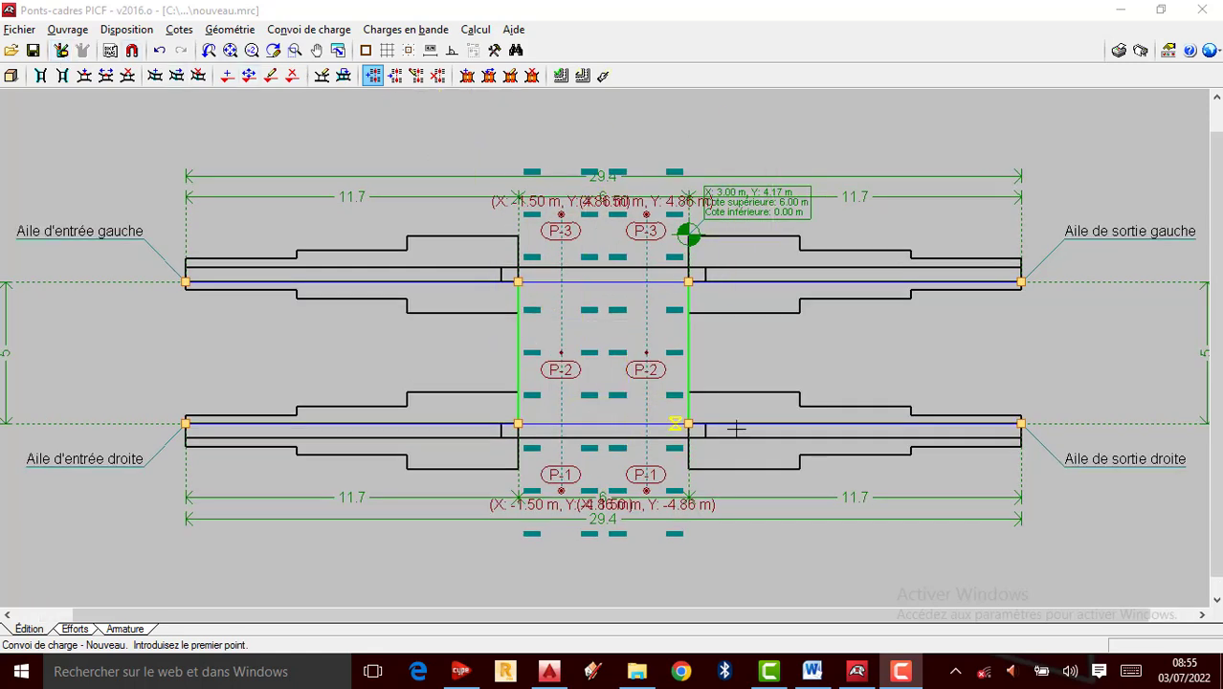
pyautogui.scroll(-2, 709, 360)
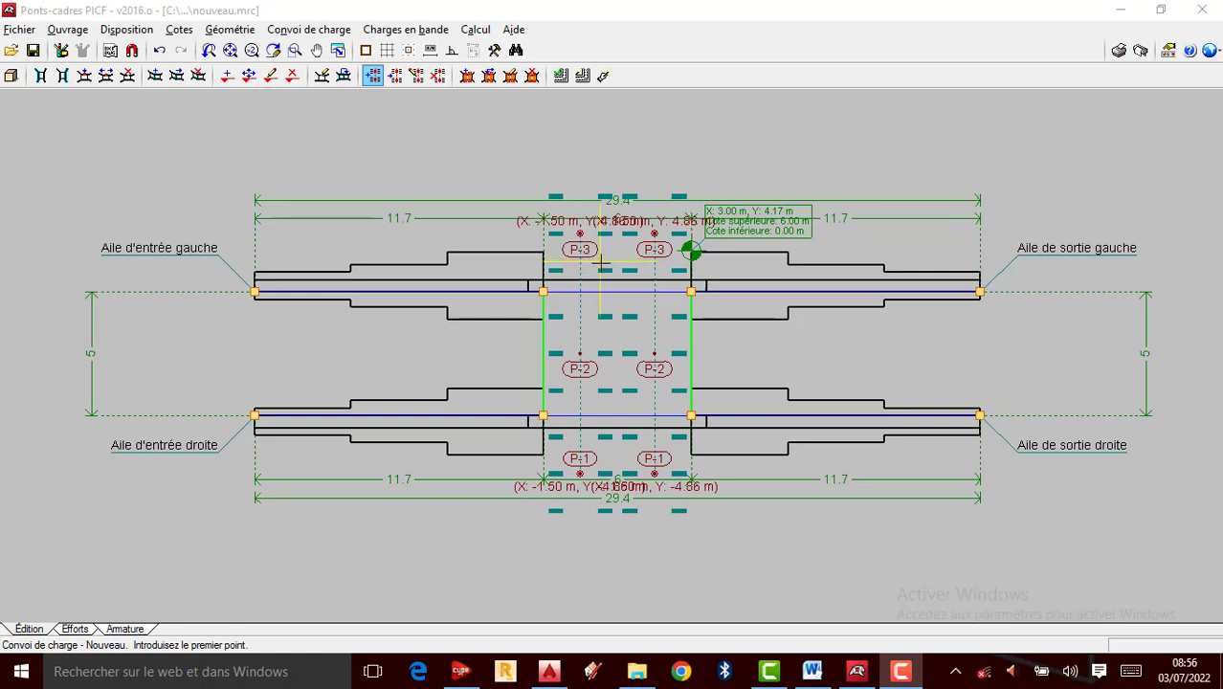
pyautogui.scroll(1, 591, 255)
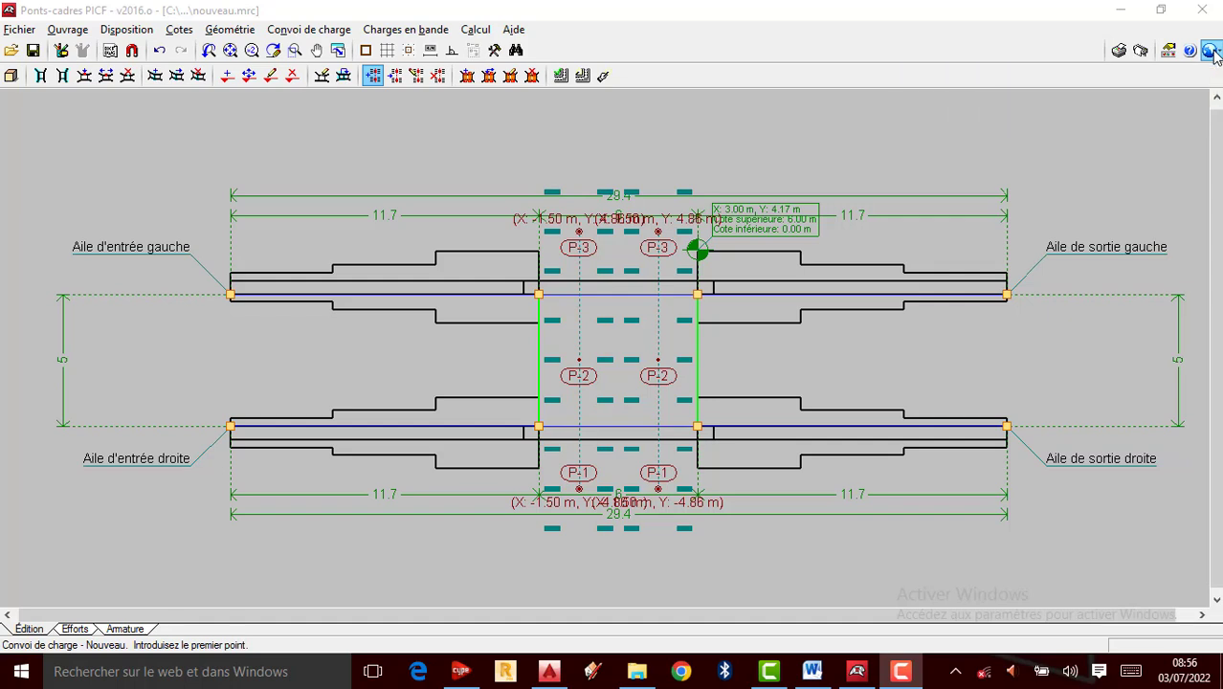
# Review the design standards available for the project and leave BAEL-91 (R-99) (France) selected.
pyautogui.click(1210, 51)
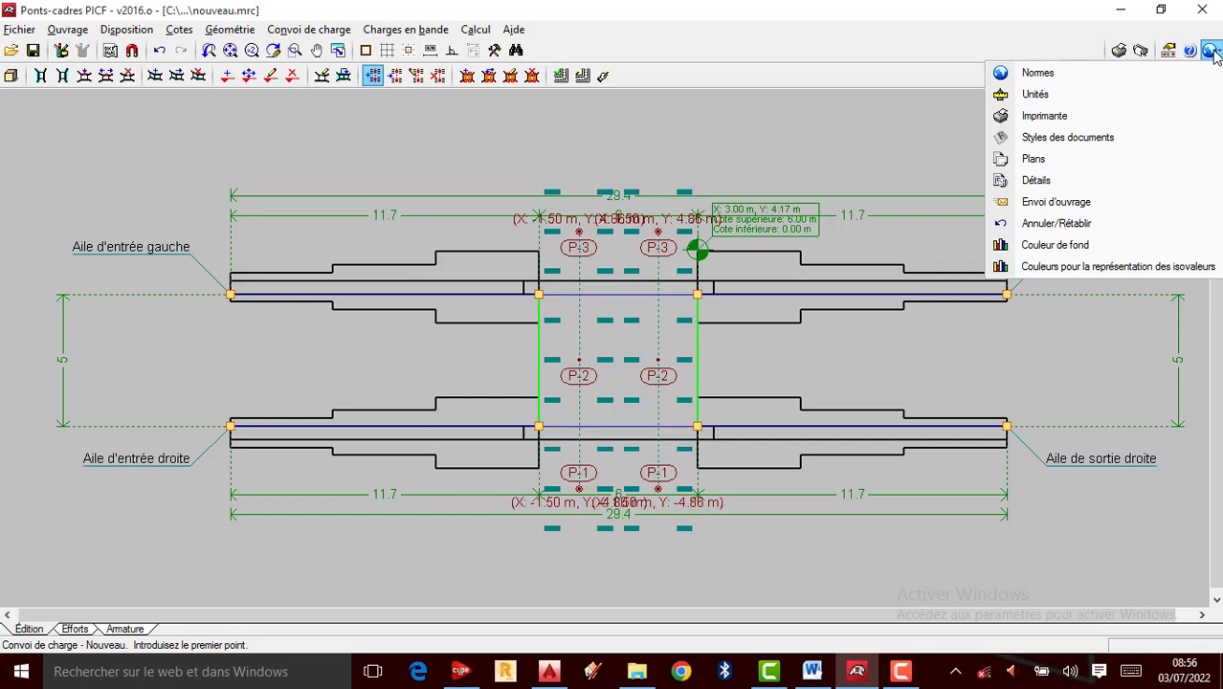
pyautogui.click(1081, 75)
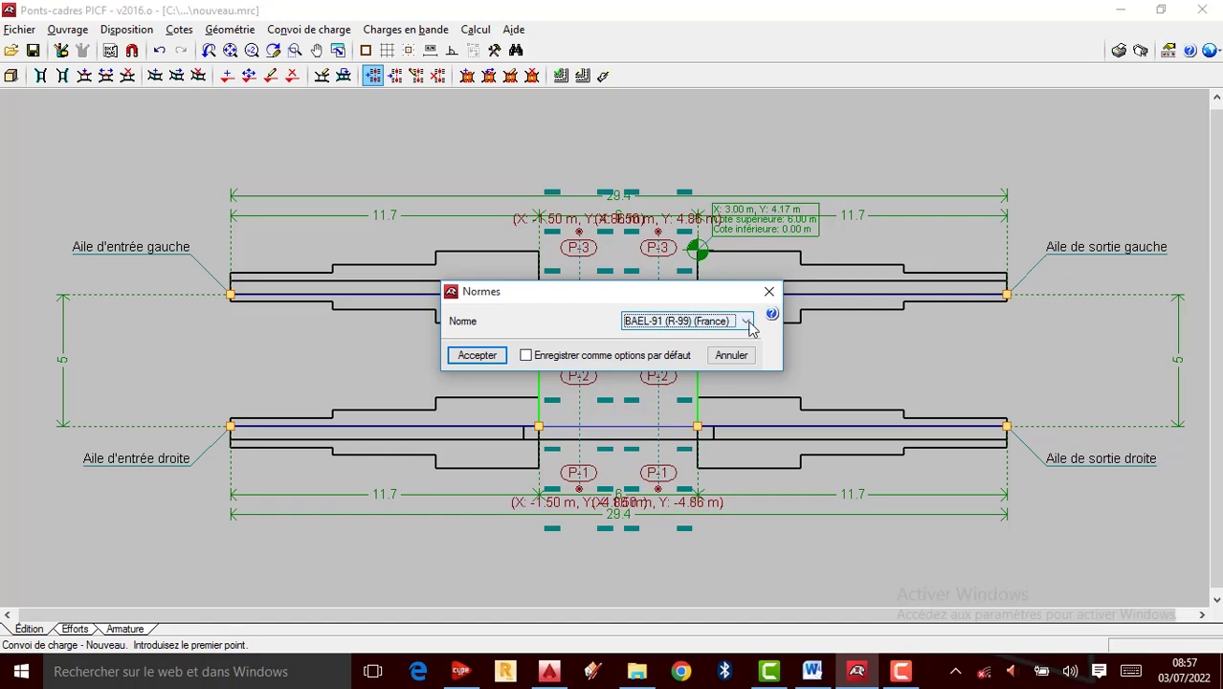
pyautogui.click(746, 322)
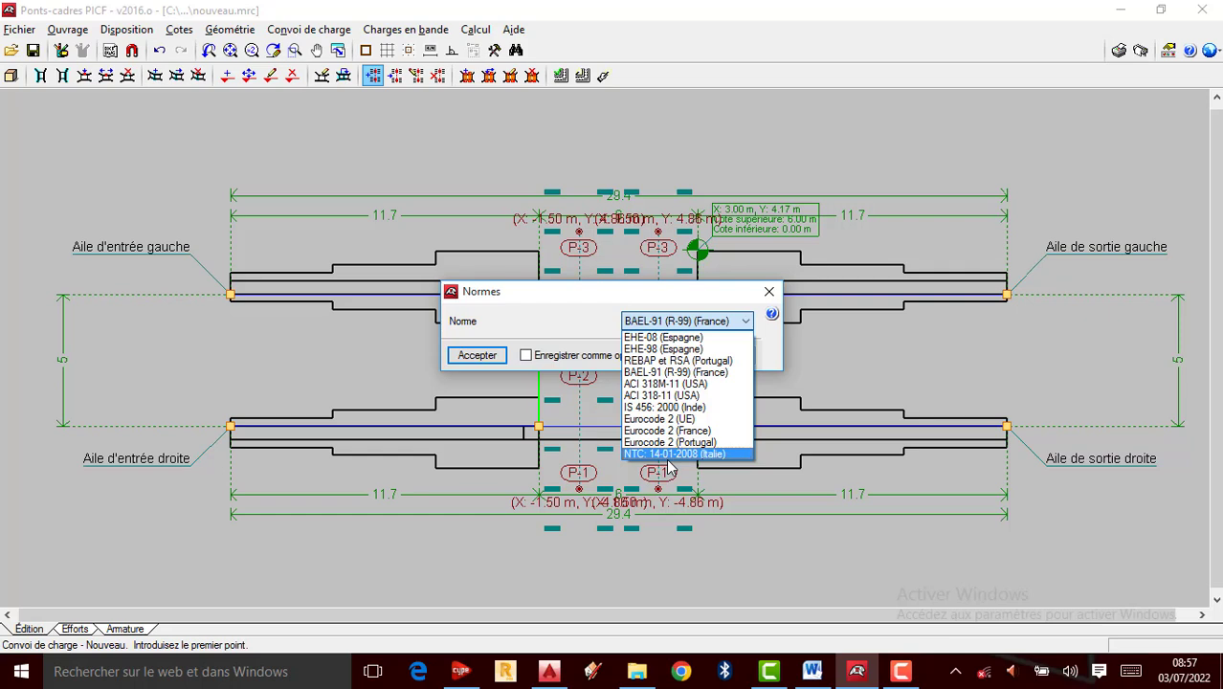
pyautogui.click(708, 302)
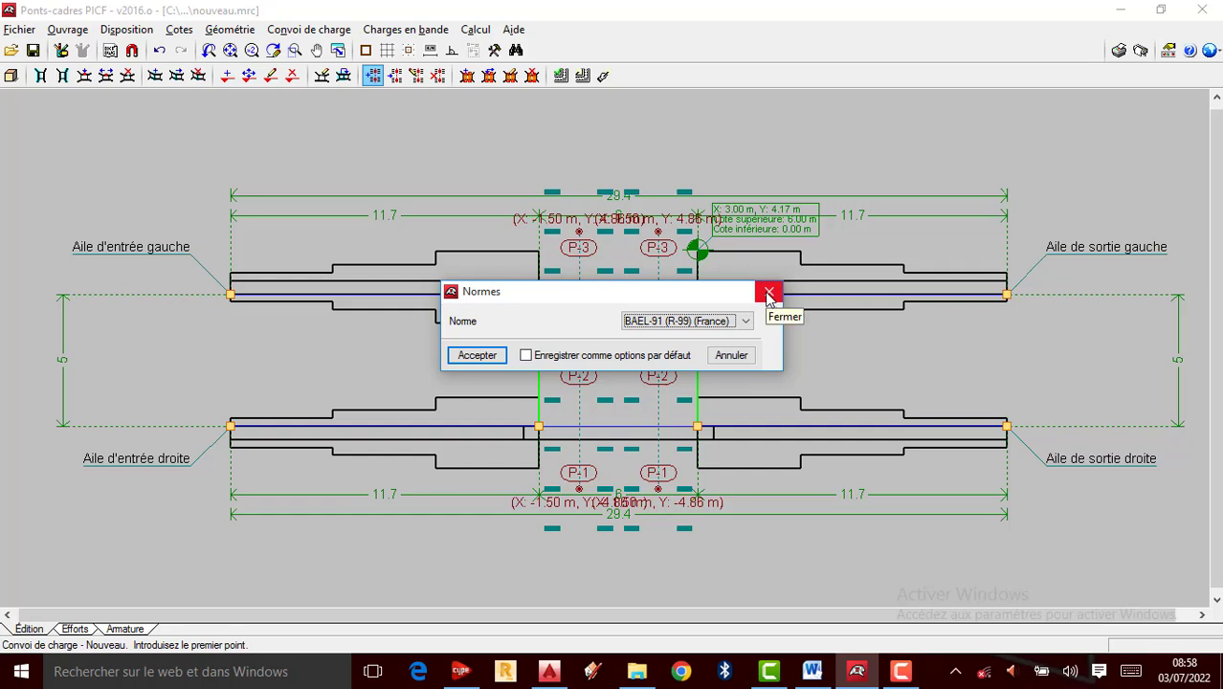
pyautogui.click(768, 293)
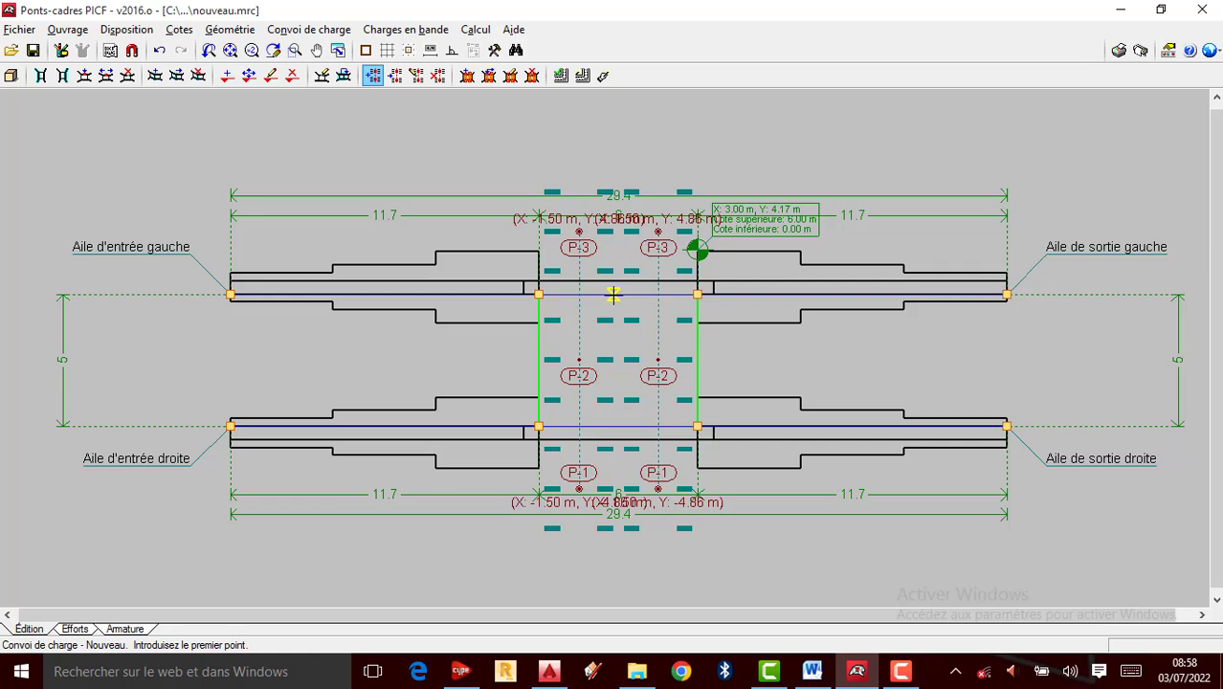
# Review the available systems of units and energy units without changing the settings.
pyautogui.click(1213, 55)
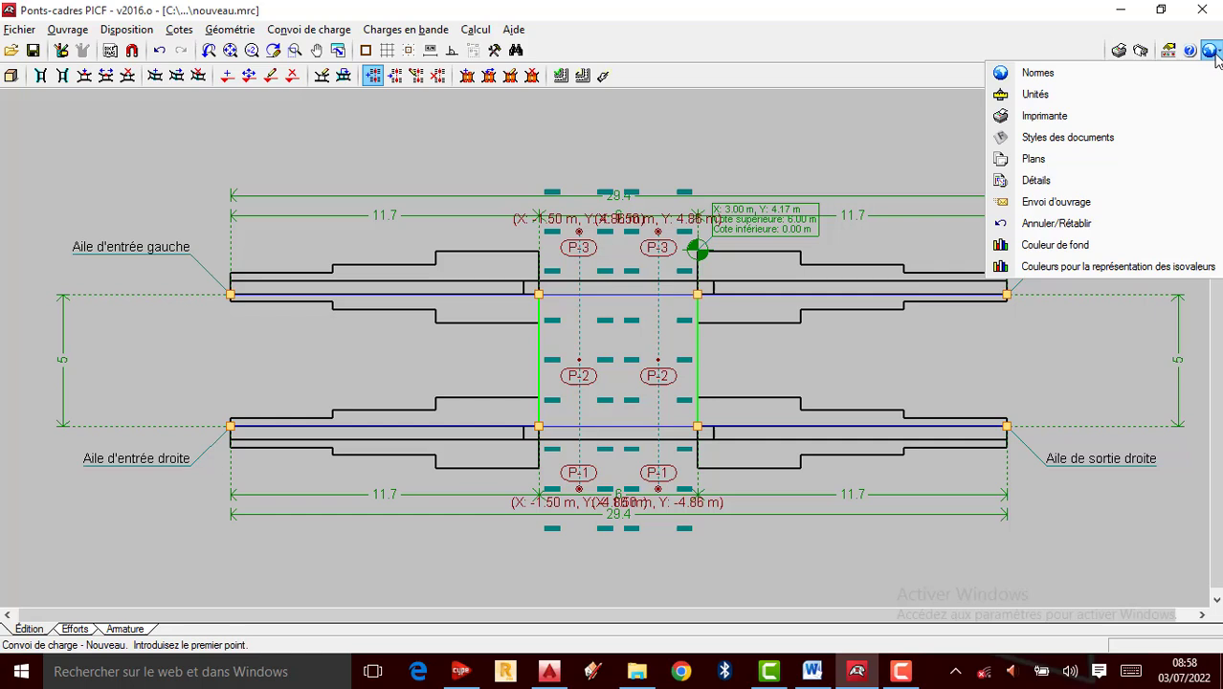
pyautogui.click(1050, 96)
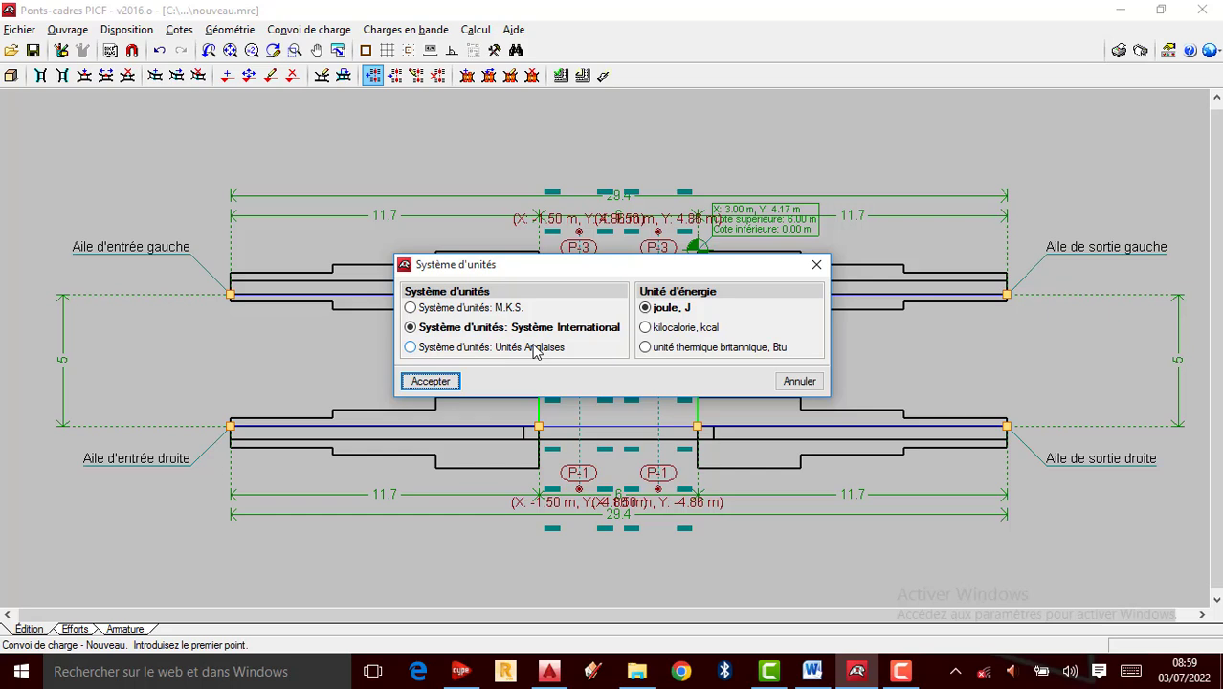
pyautogui.click(816, 266)
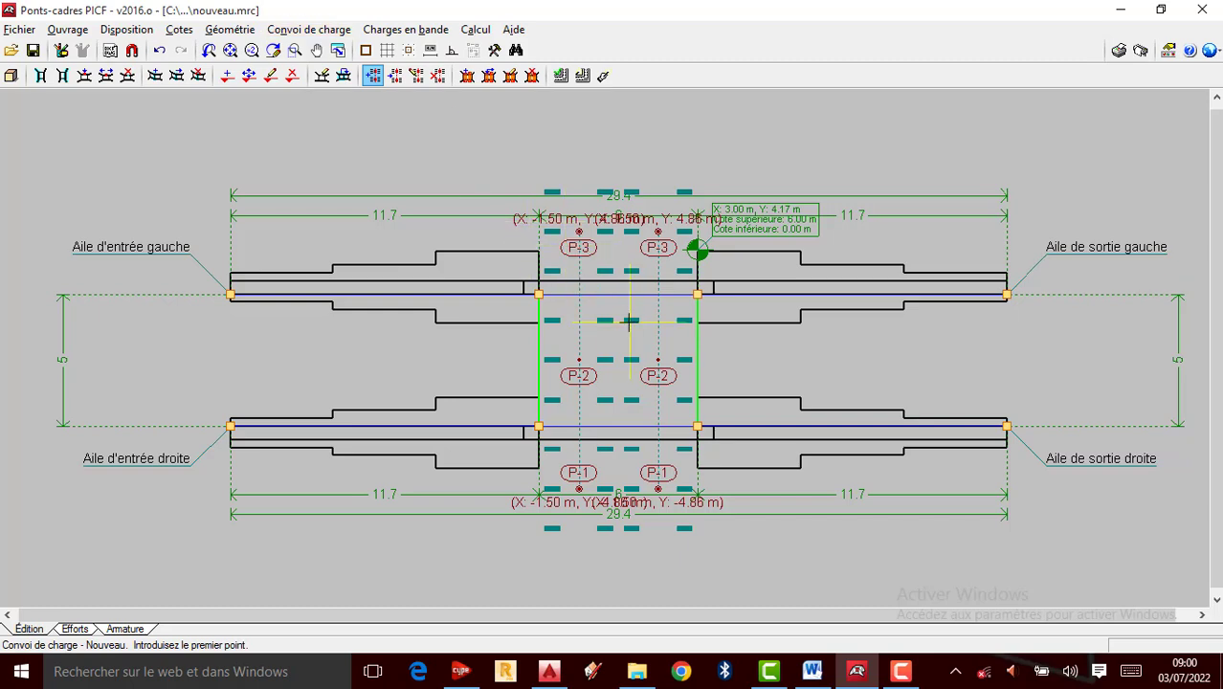
pyautogui.rightClick(718, 334)
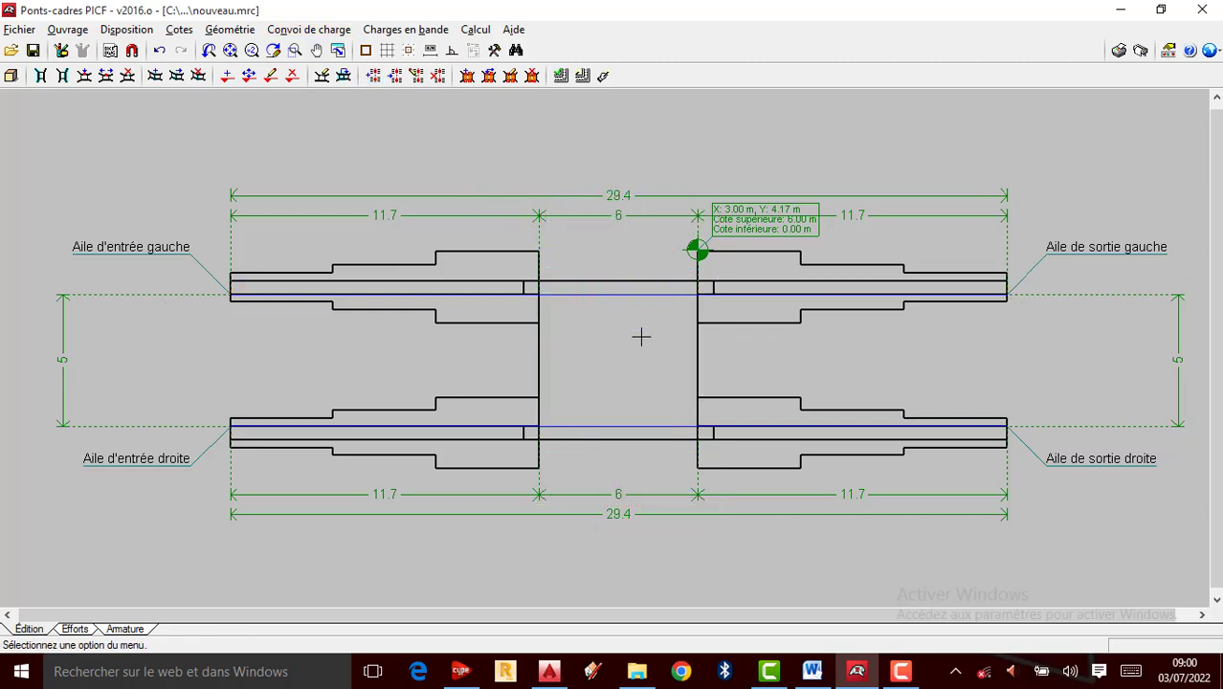
pyautogui.scroll(2, 631, 340)
pyautogui.scroll(-3, 630, 340)
pyautogui.scroll(-1, 631, 339)
pyautogui.scroll(1, 631, 340)
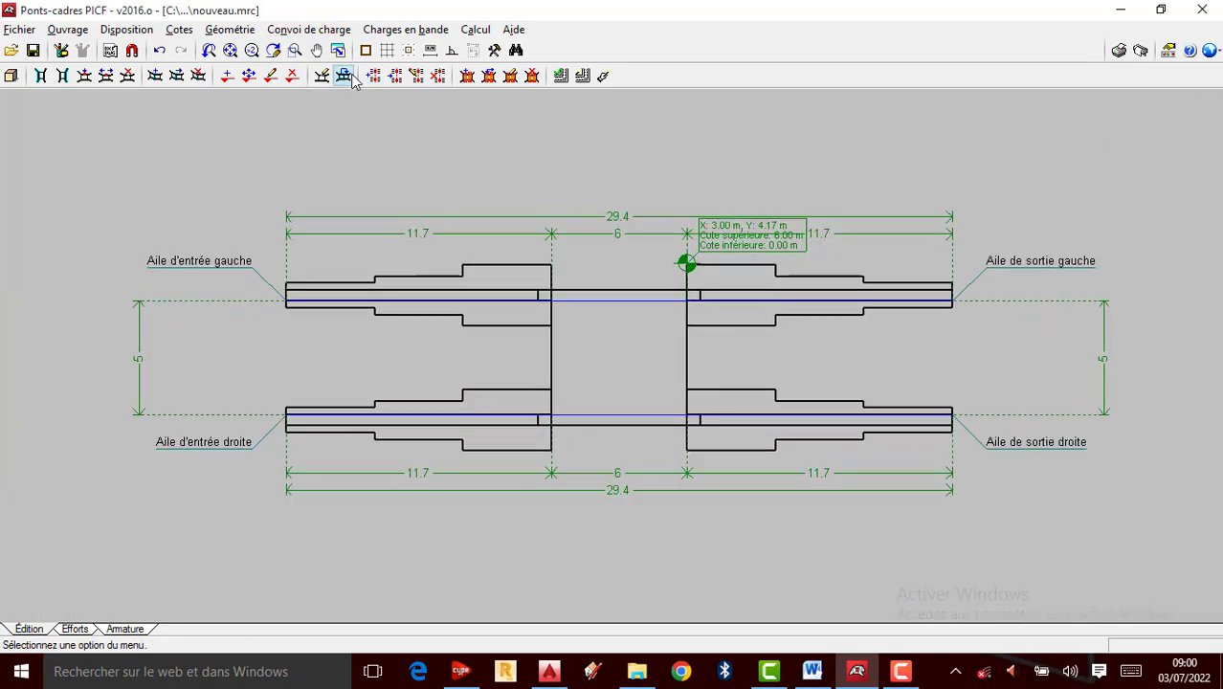
pyautogui.scroll(1, 587, 195)
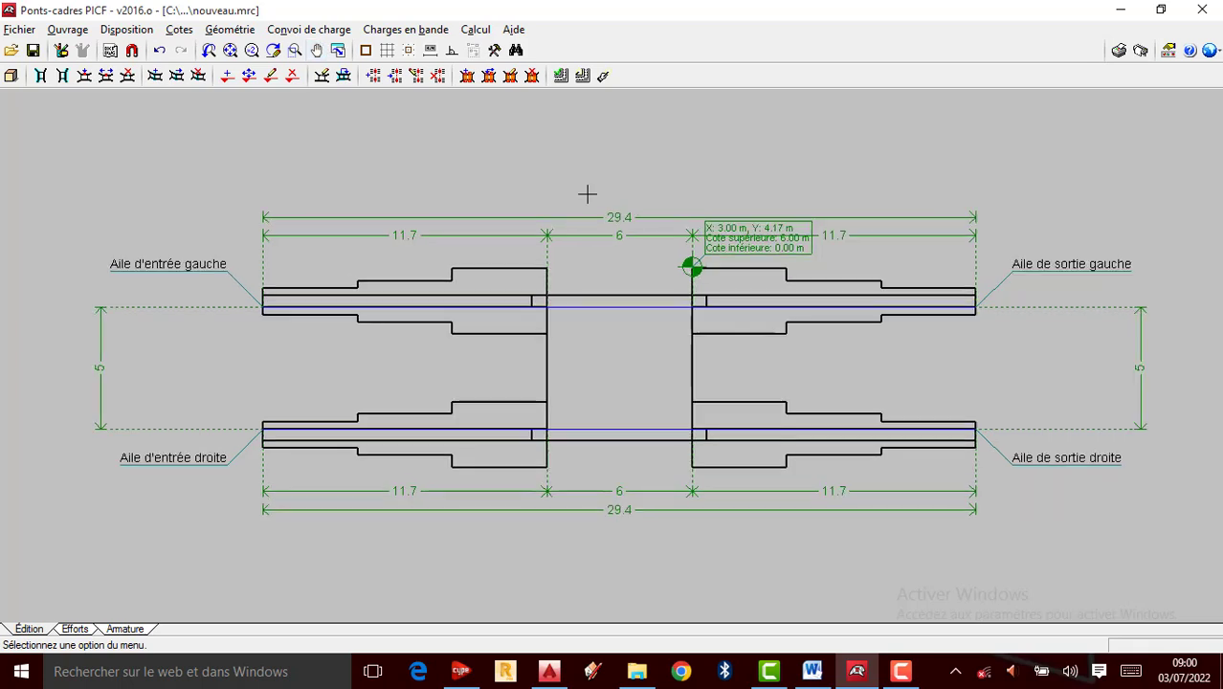
pyautogui.click(320, 30)
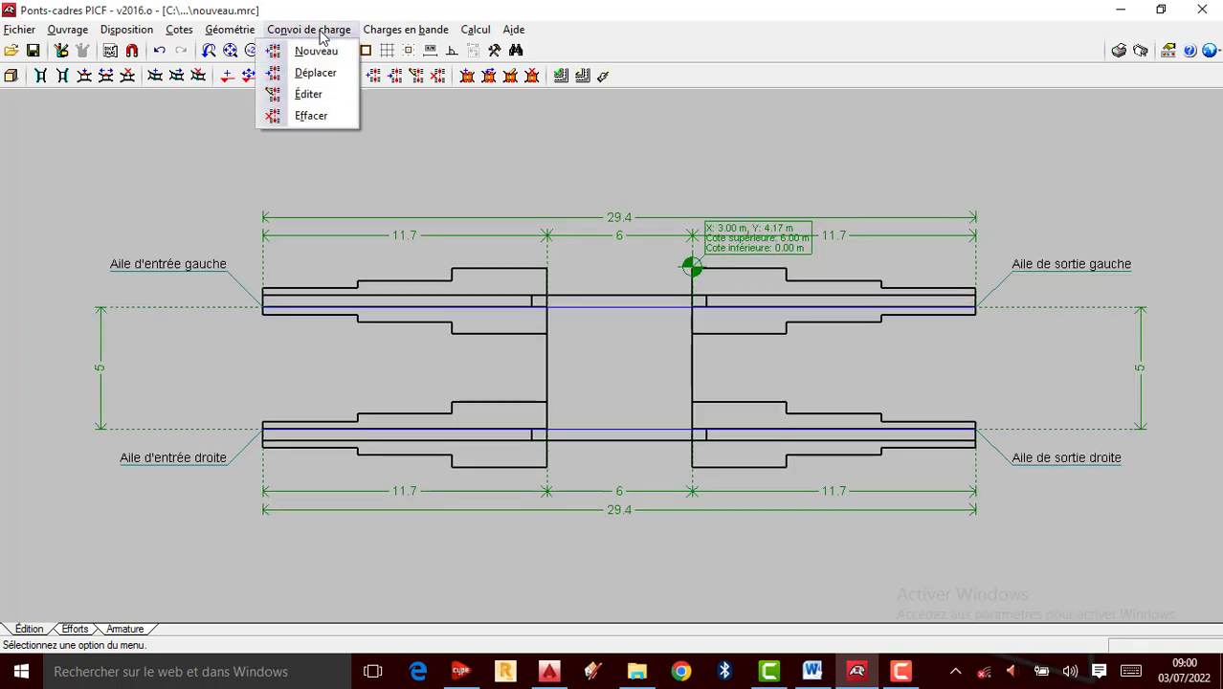
pyautogui.click(316, 52)
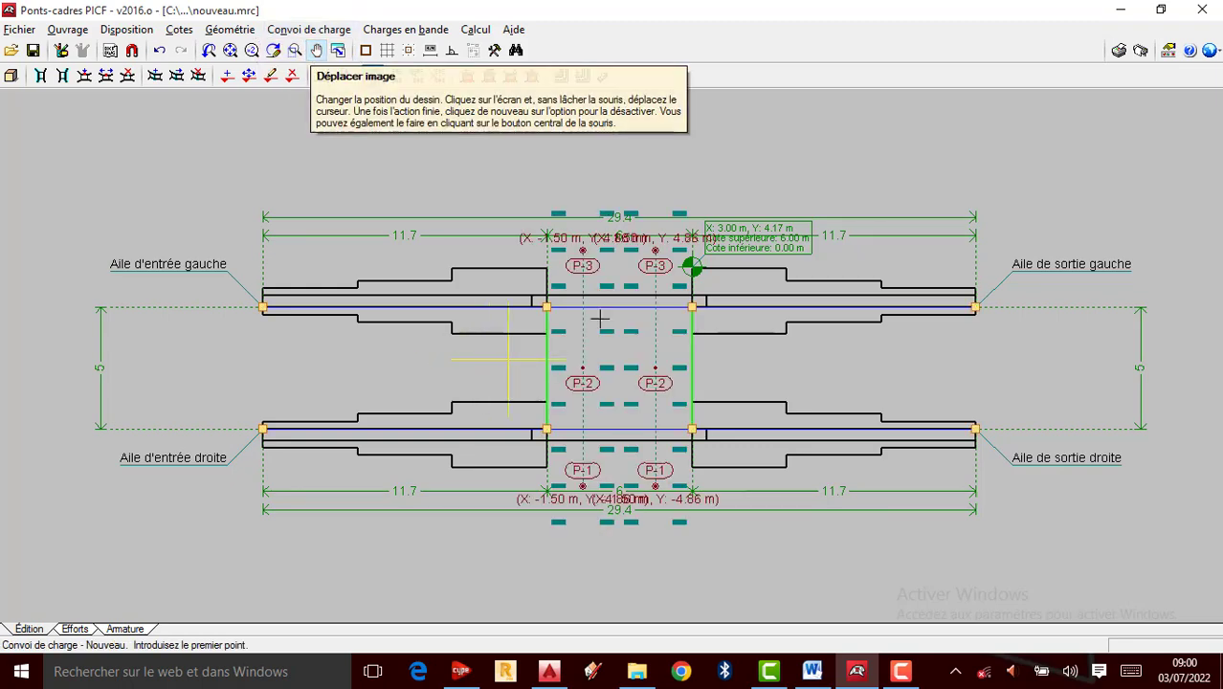
pyautogui.scroll(3, 617, 399)
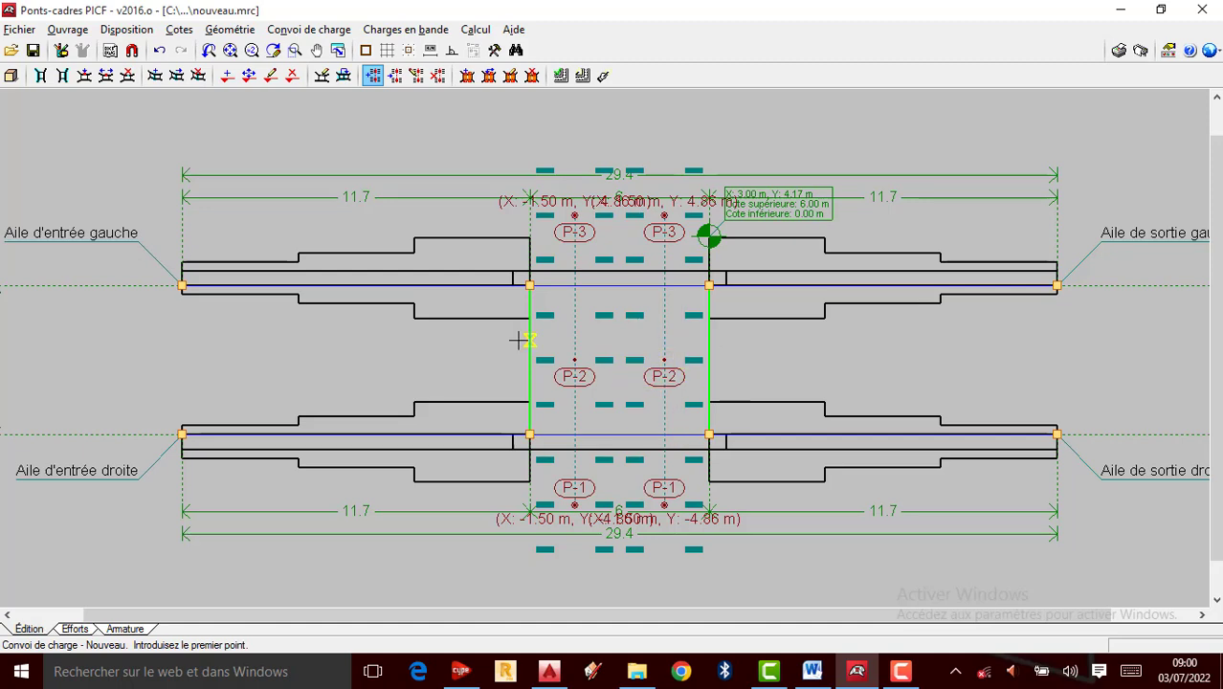
pyautogui.scroll(3, 554, 363)
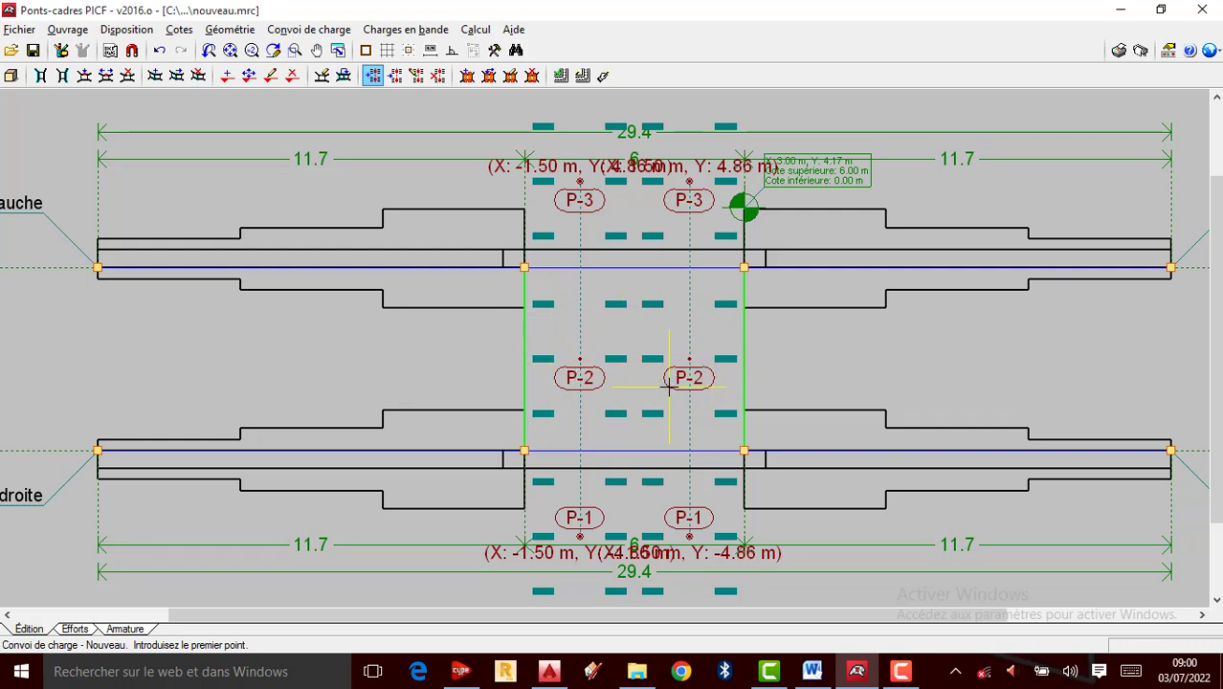
# Delete both load trains (convois de charge) placed across the central deck of the frame bridge.
pyautogui.click(293, 30)
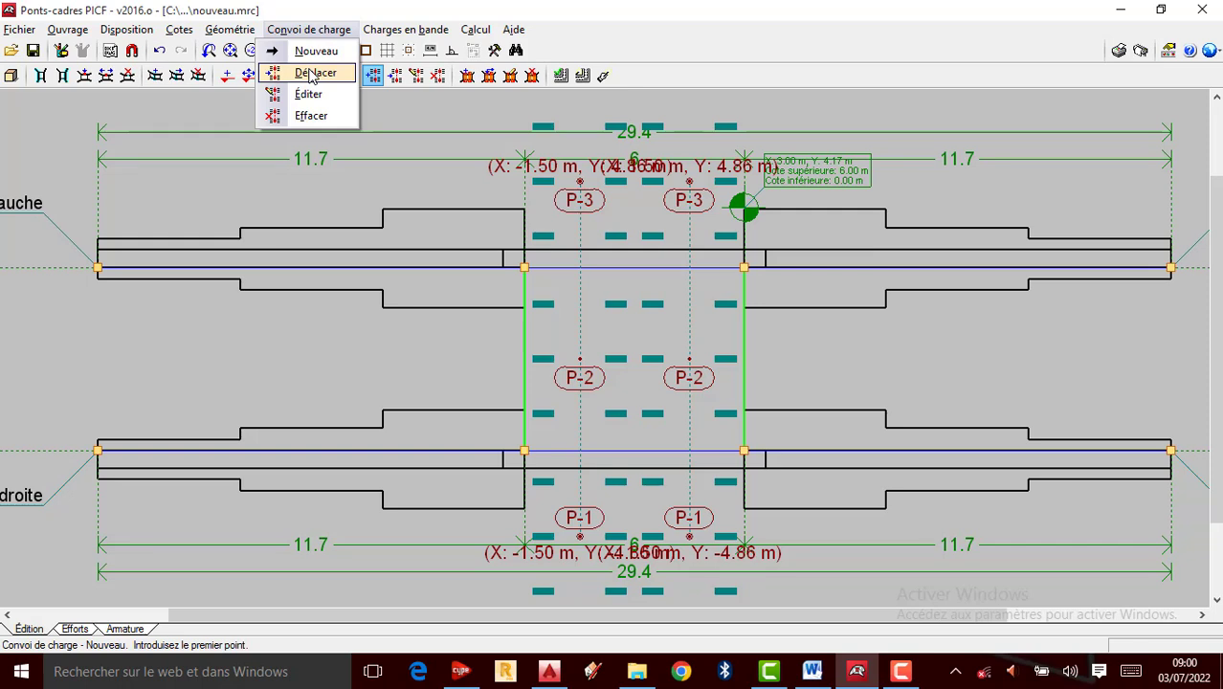
pyautogui.click(311, 115)
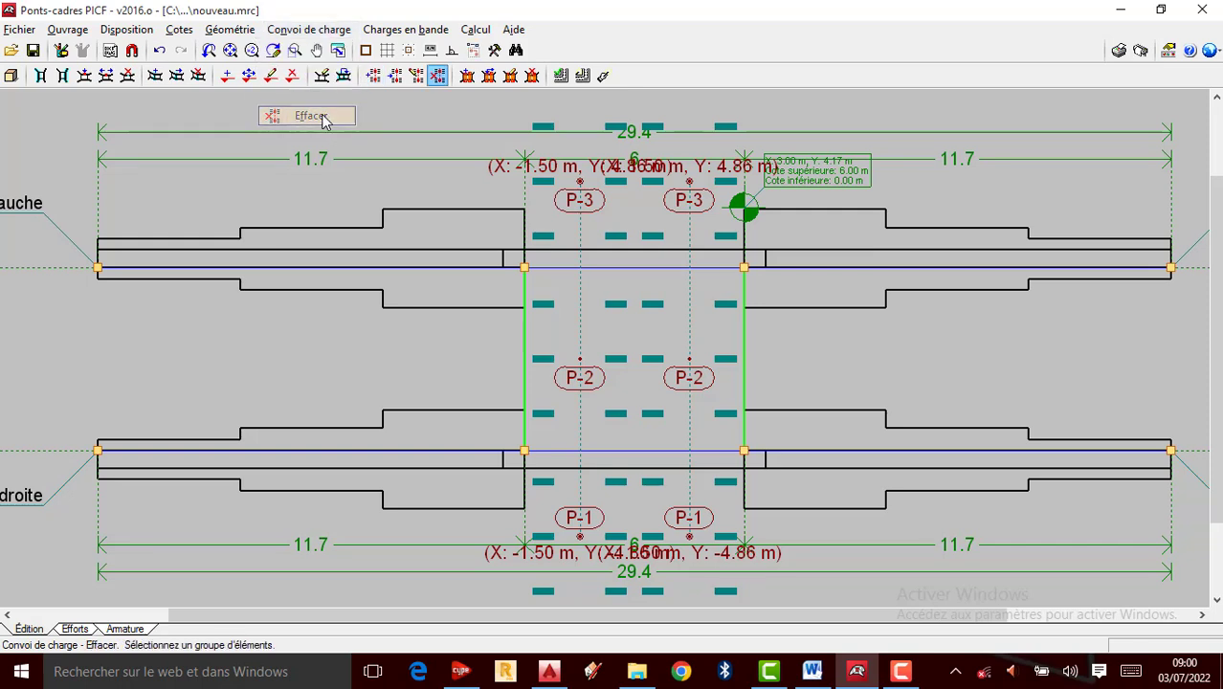
pyautogui.click(583, 380)
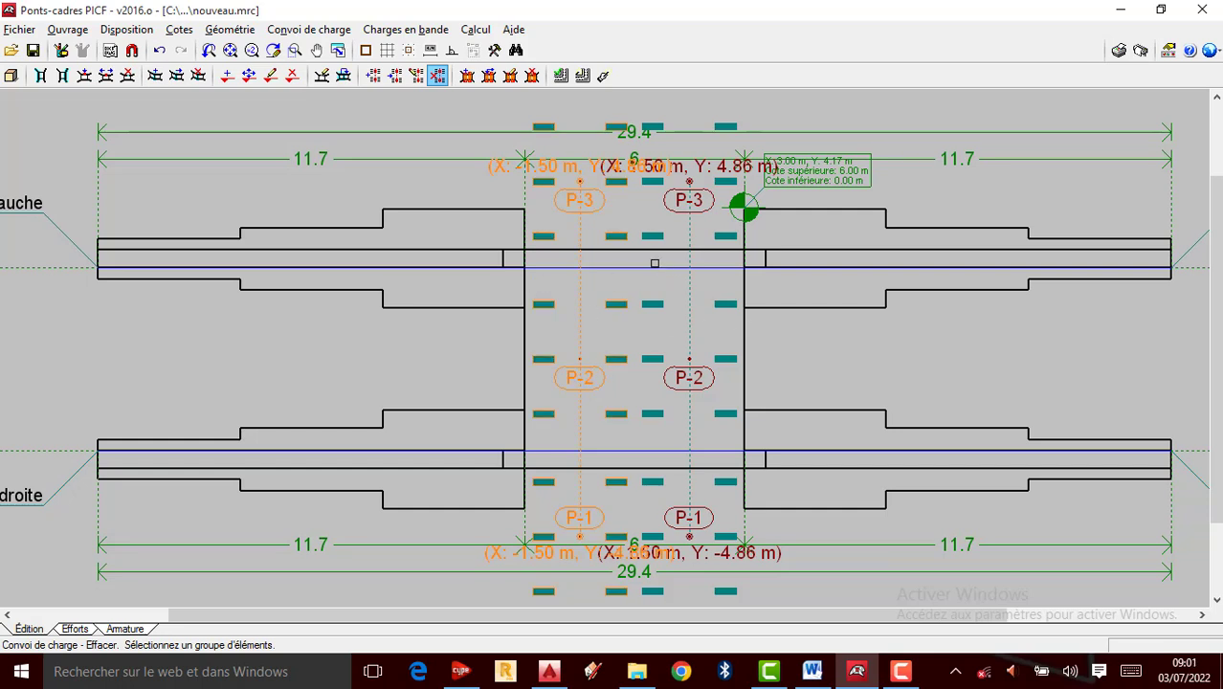
pyautogui.rightClick(701, 279)
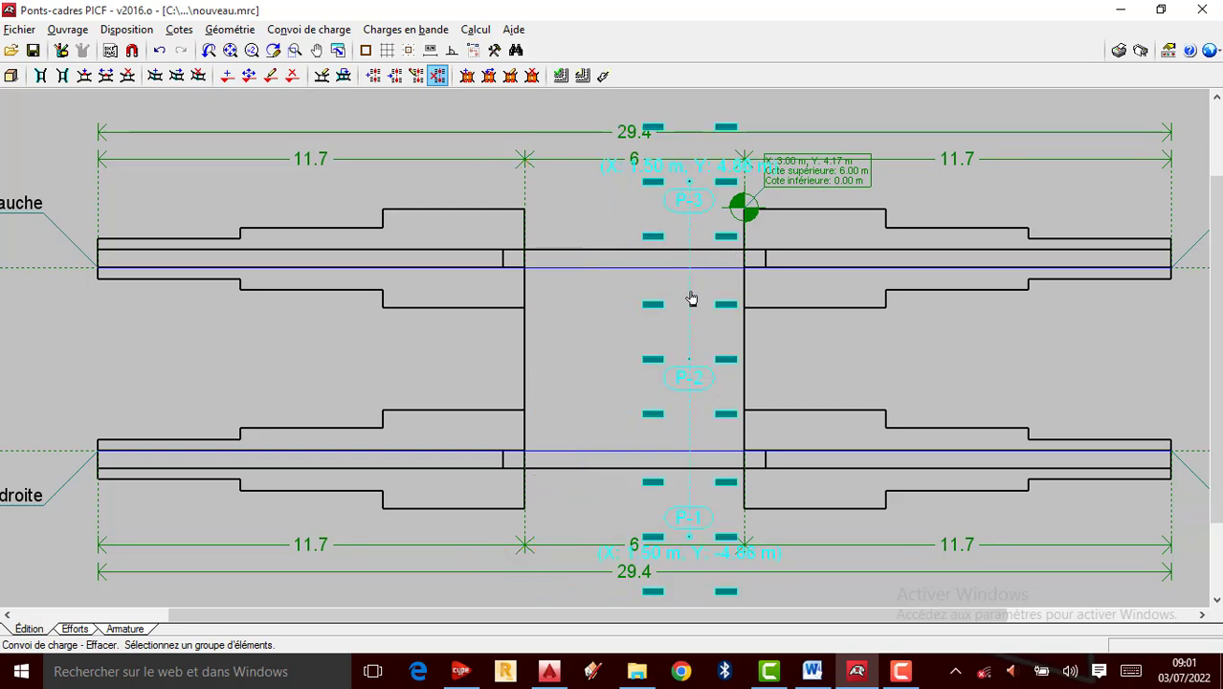
pyautogui.click(690, 296)
pyautogui.rightClick(690, 291)
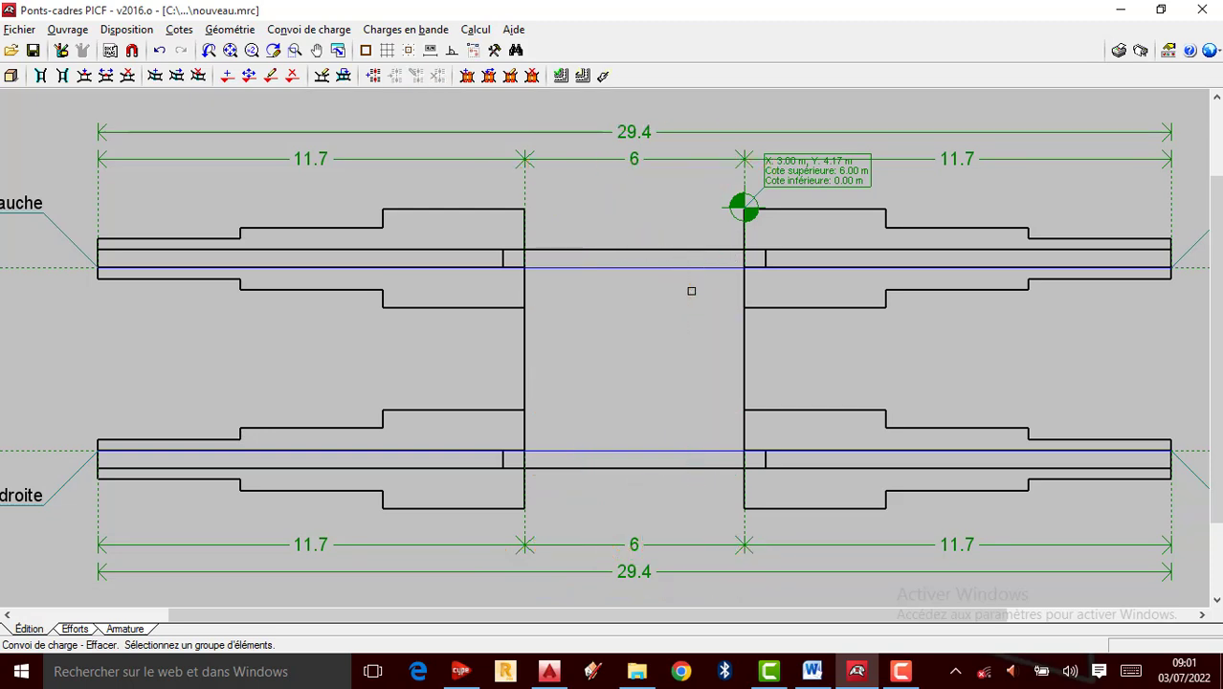
pyautogui.click(335, 30)
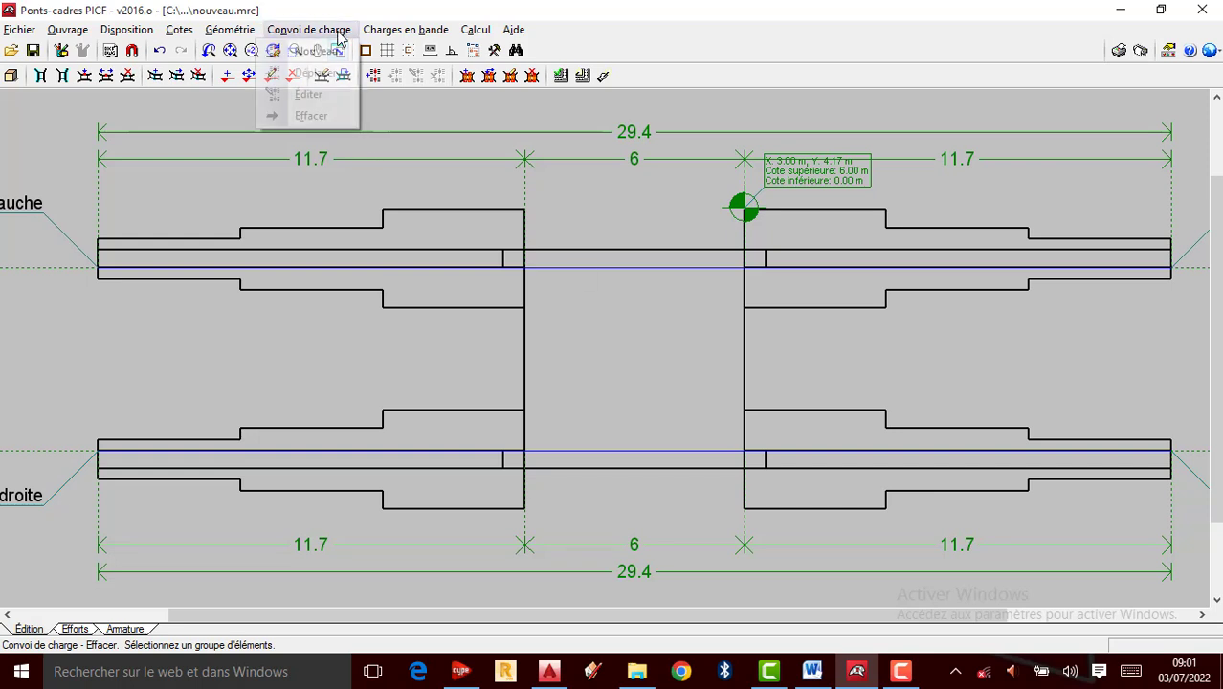
pyautogui.click(330, 47)
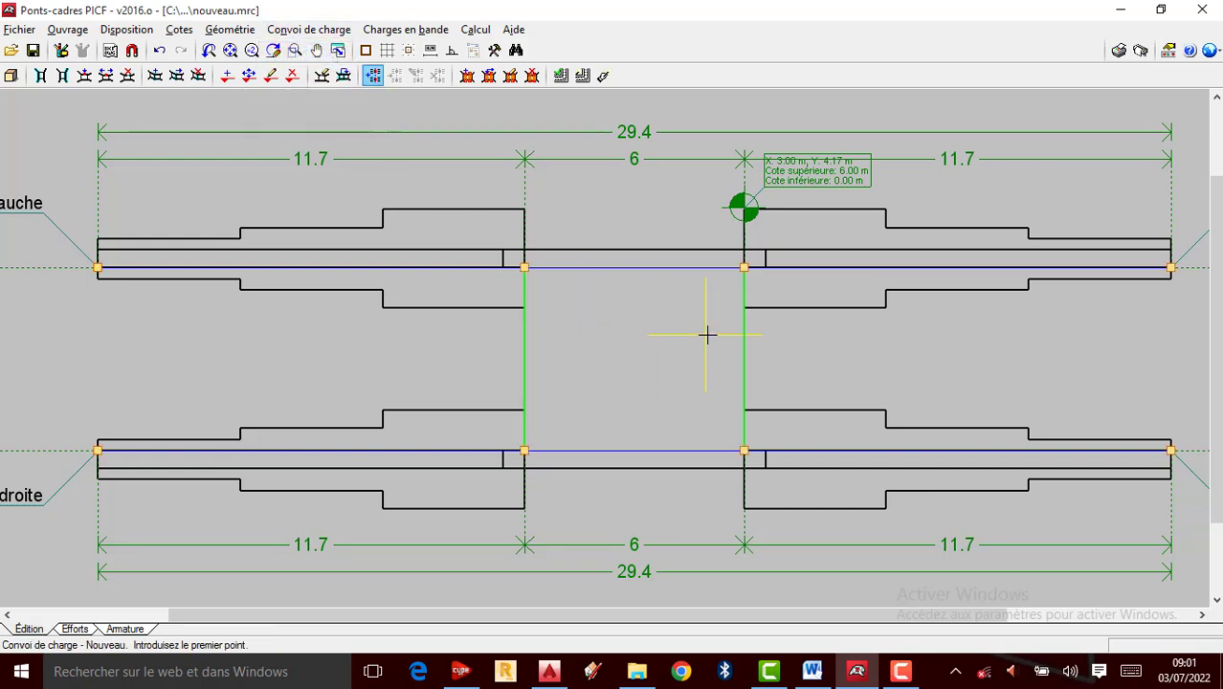
pyautogui.click(311, 31)
pyautogui.press('Left')
pyautogui.moveTo(315, 28)
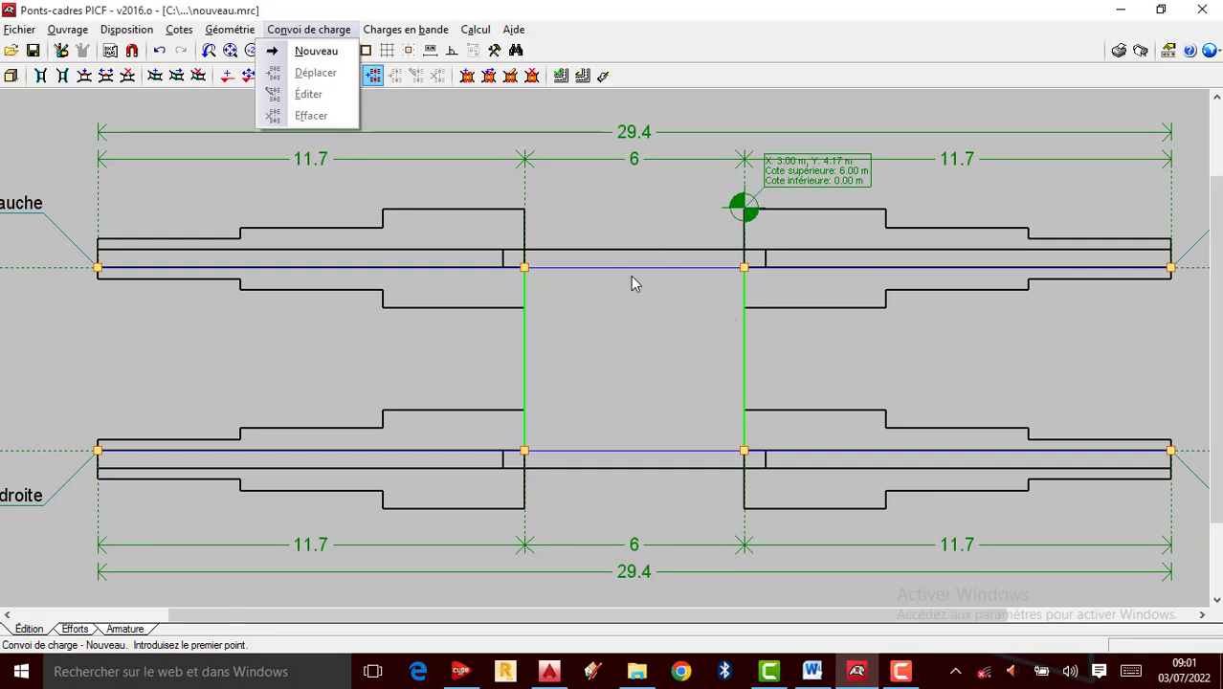
pyautogui.click(804, 377)
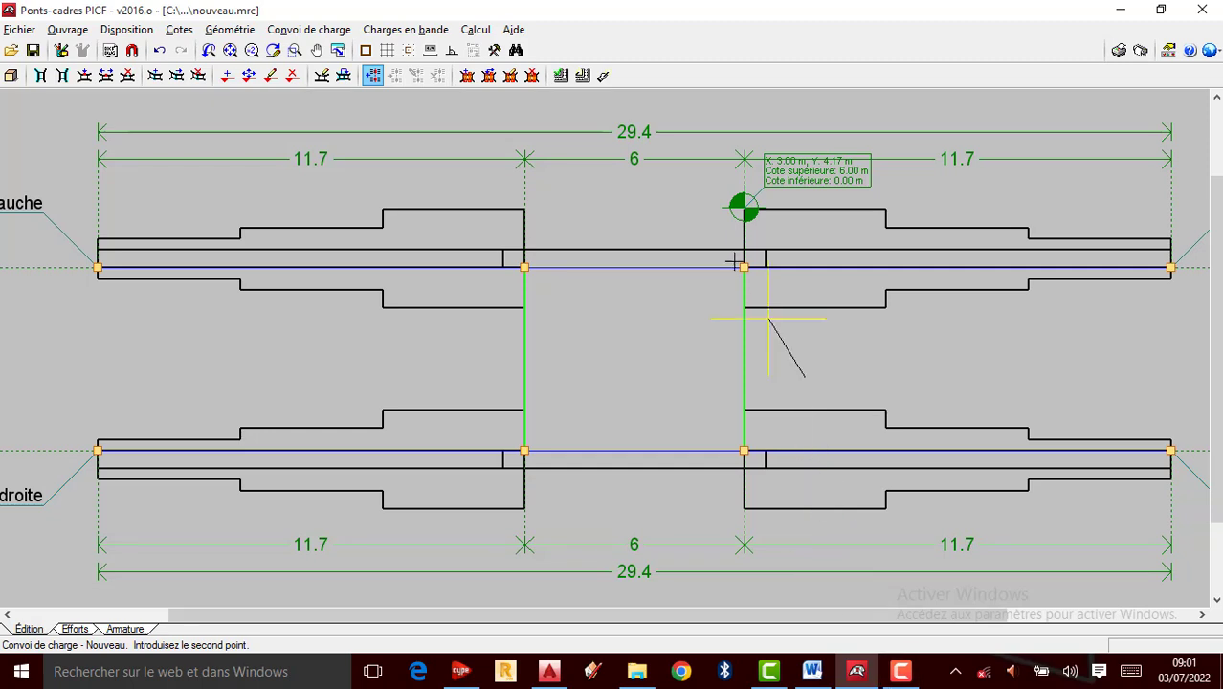
pyautogui.rightClick(767, 352)
pyautogui.click(900, 671)
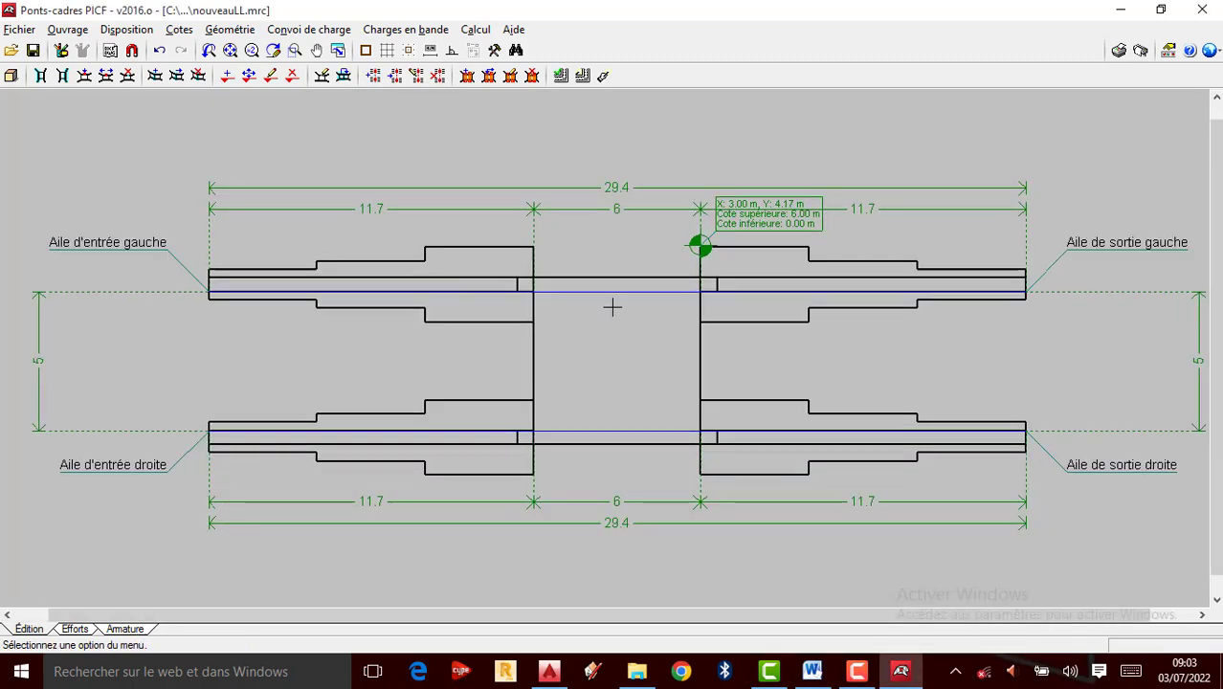
# Display the load trains in nouveauLL.mrc and open the one at X: -1.50 m for editing.
pyautogui.scroll(1, 612, 307)
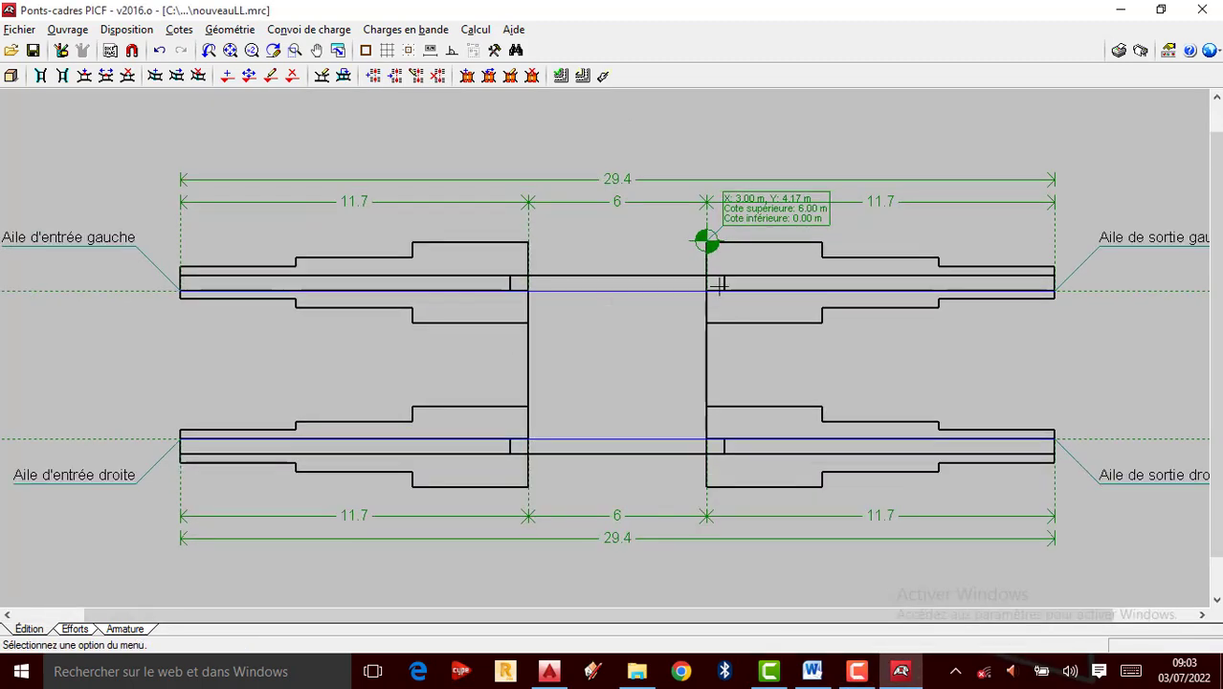
pyautogui.scroll(-2, 665, 333)
pyautogui.click(309, 30)
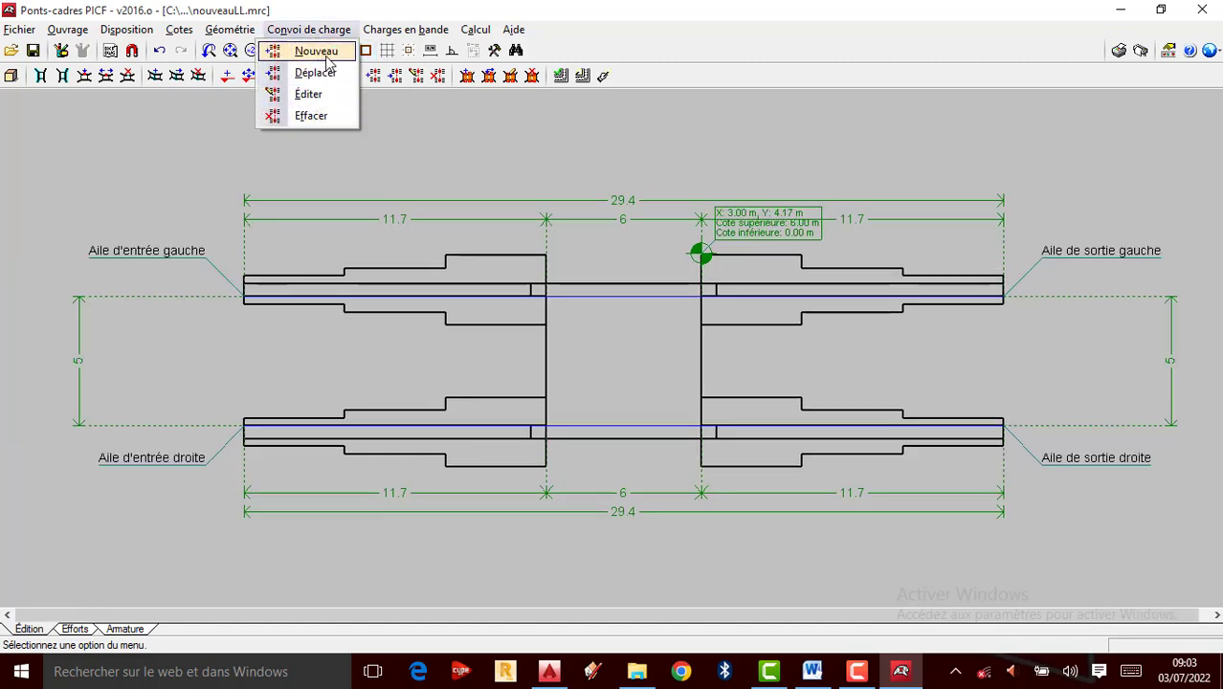
pyautogui.click(320, 53)
pyautogui.scroll(1, 590, 295)
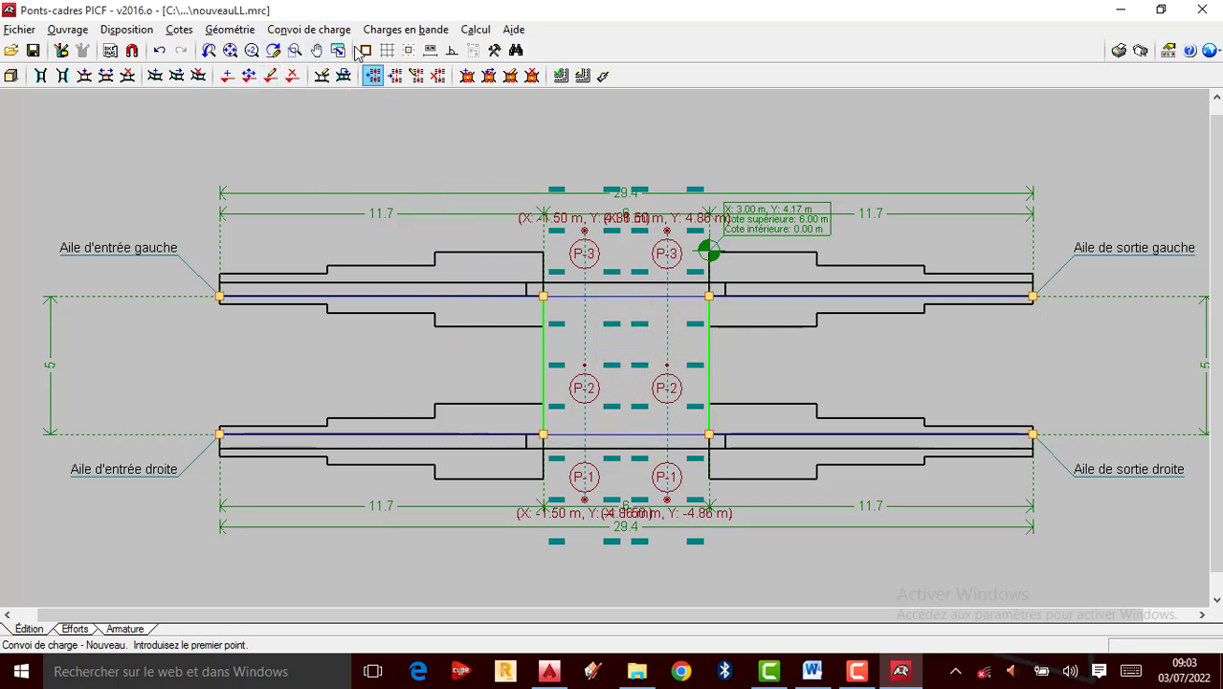
pyautogui.click(309, 29)
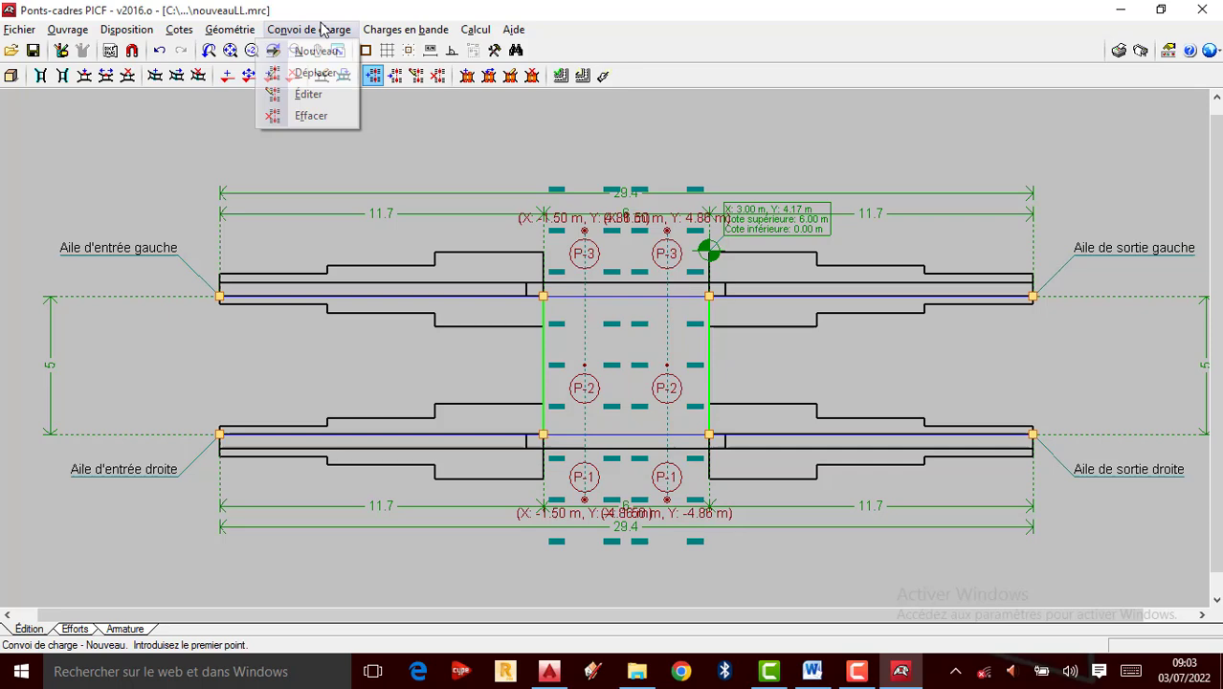
pyautogui.click(315, 96)
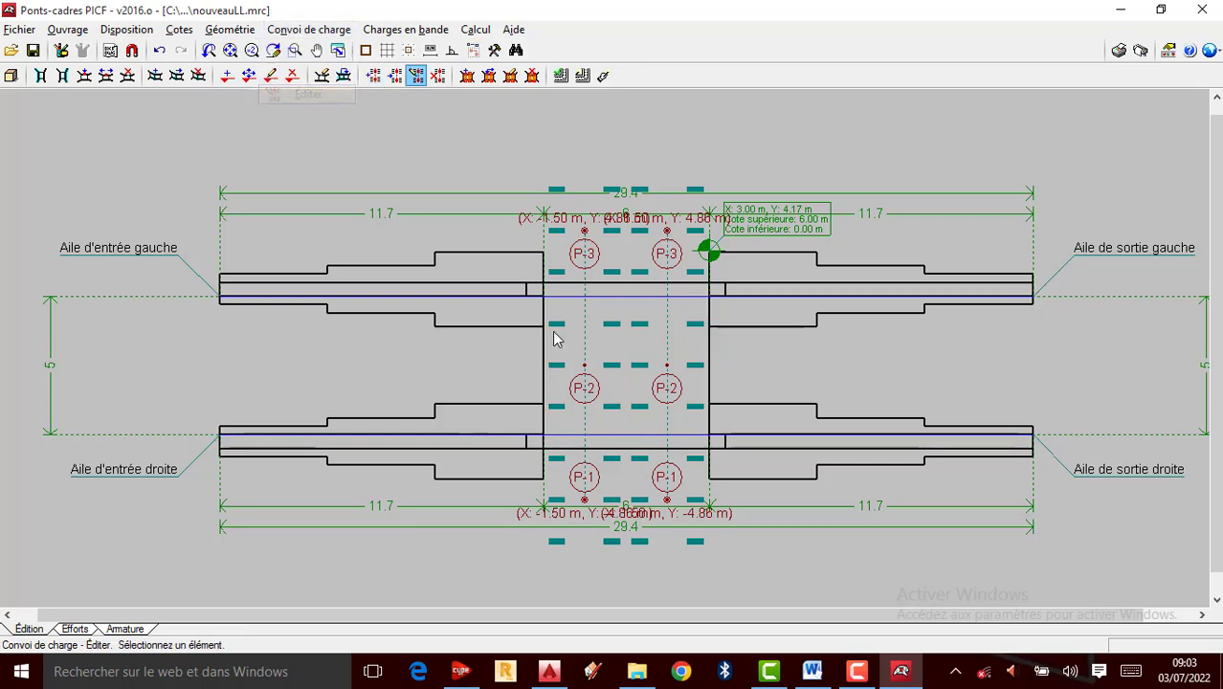
pyautogui.click(584, 372)
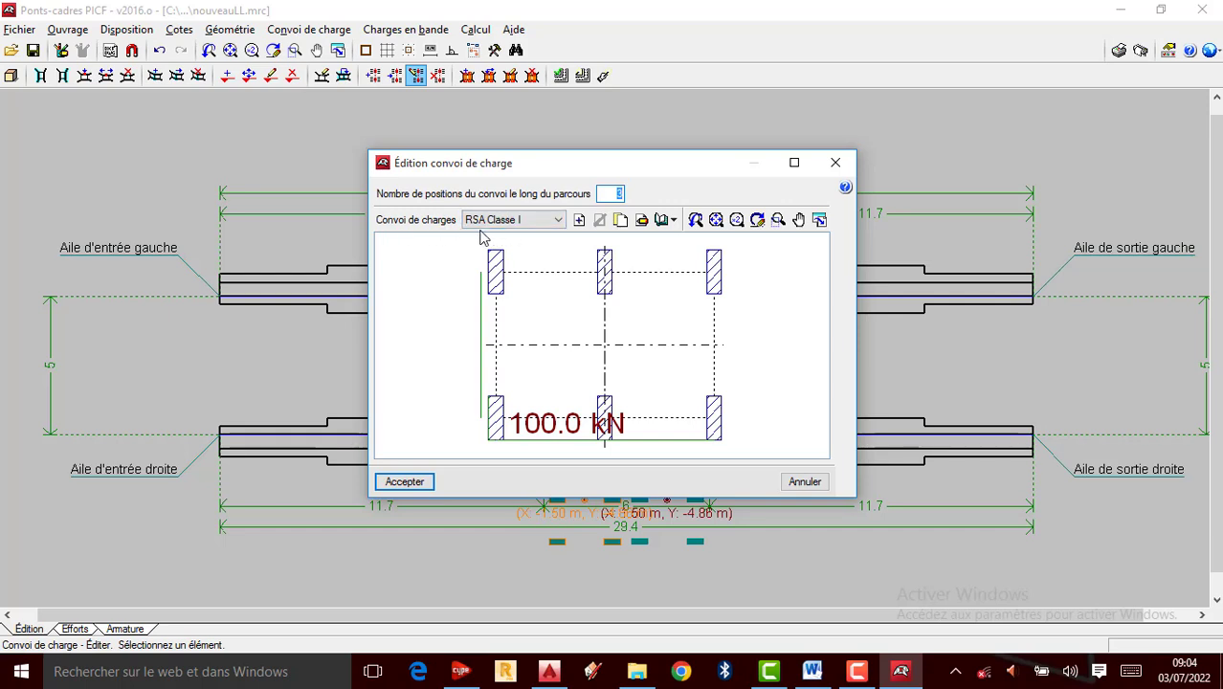
# Try defining a custom load train with a second load row, and leave the editor without keeping it.
pyautogui.click(559, 221)
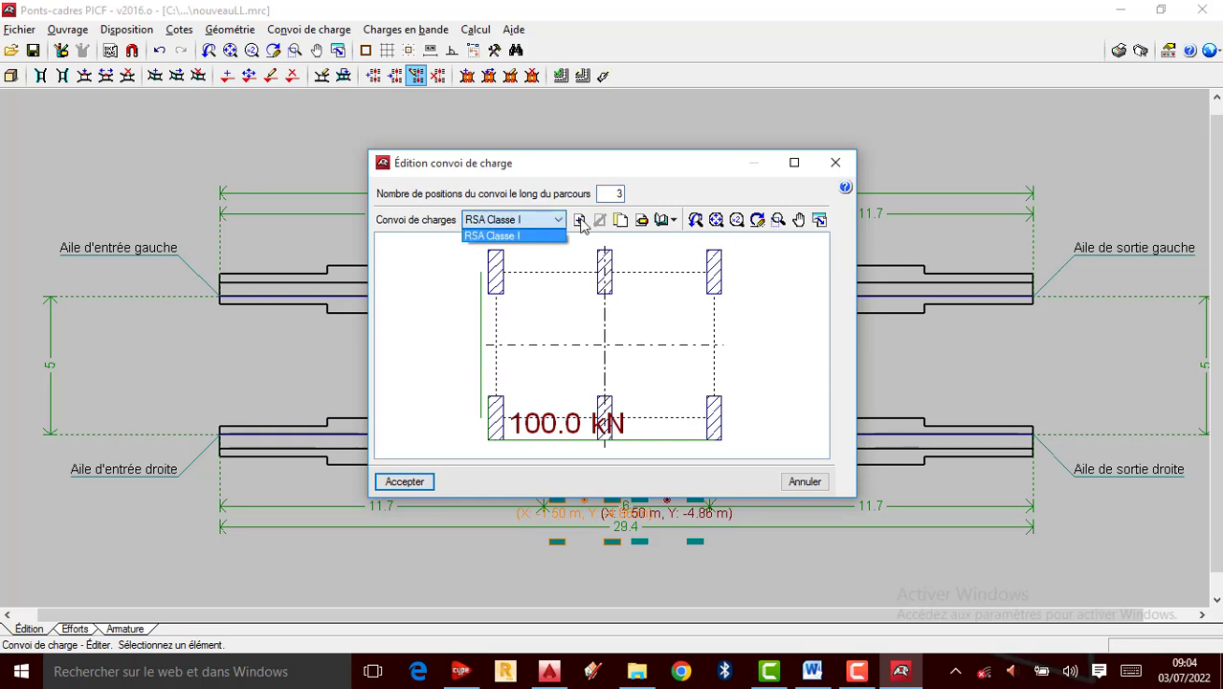
pyautogui.click(580, 223)
pyautogui.click(579, 221)
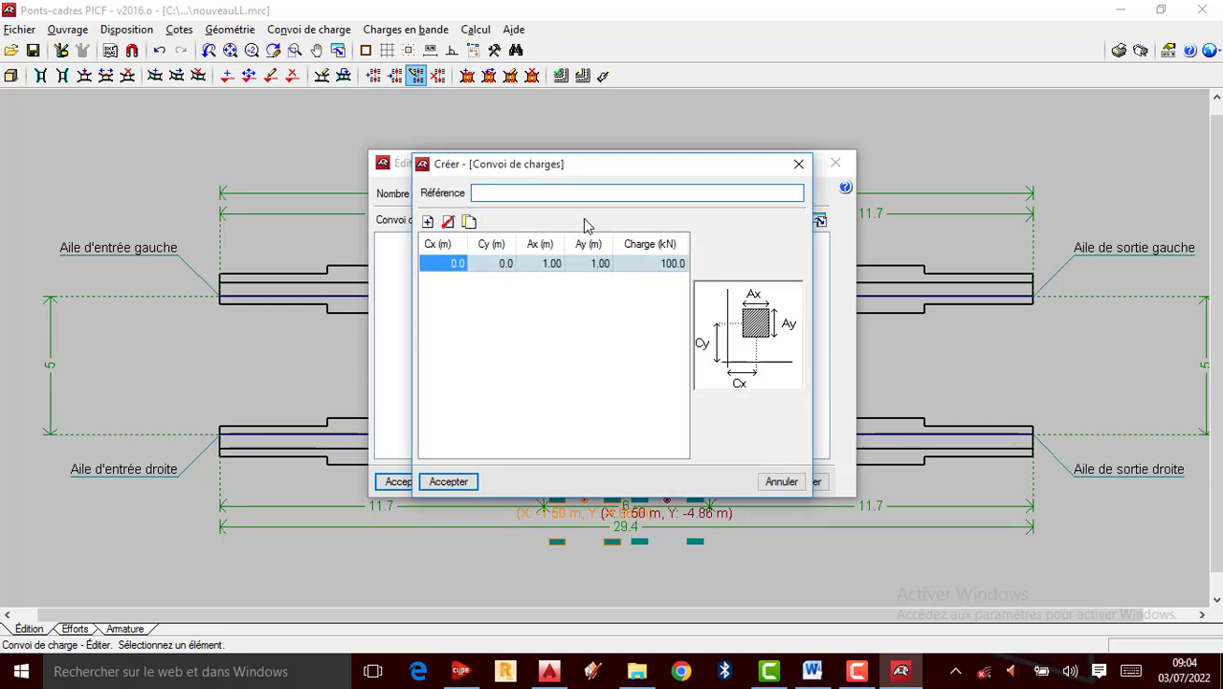
pyautogui.click(559, 274)
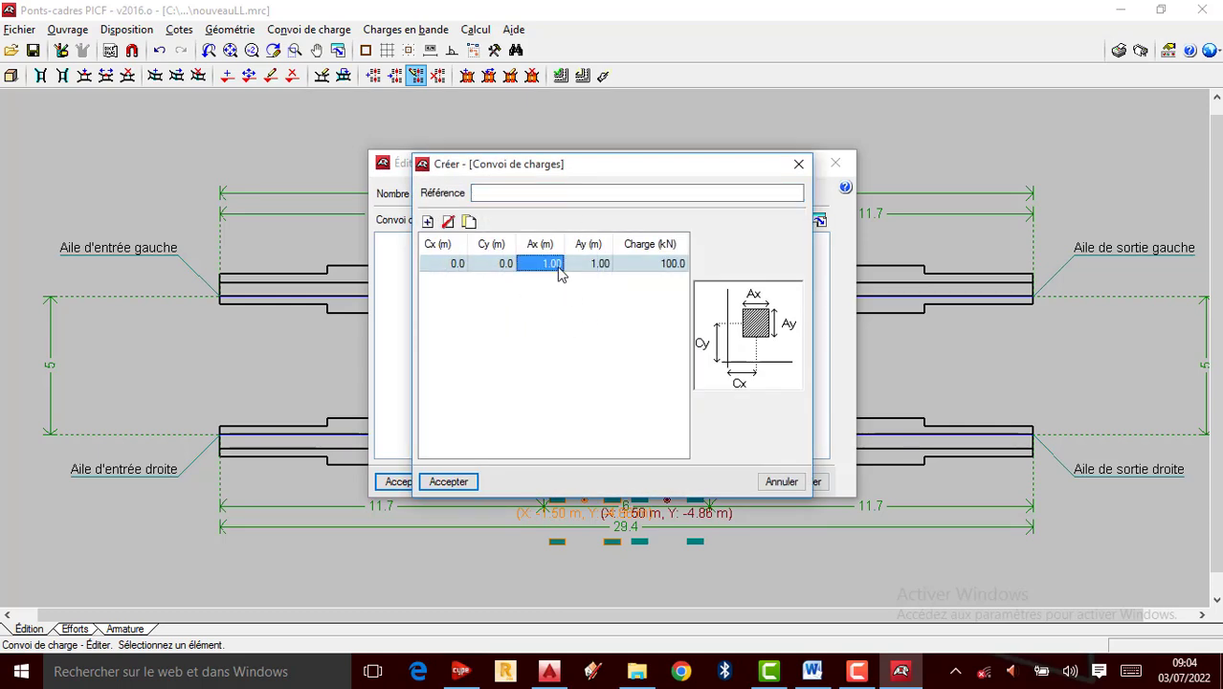
pyautogui.click(426, 222)
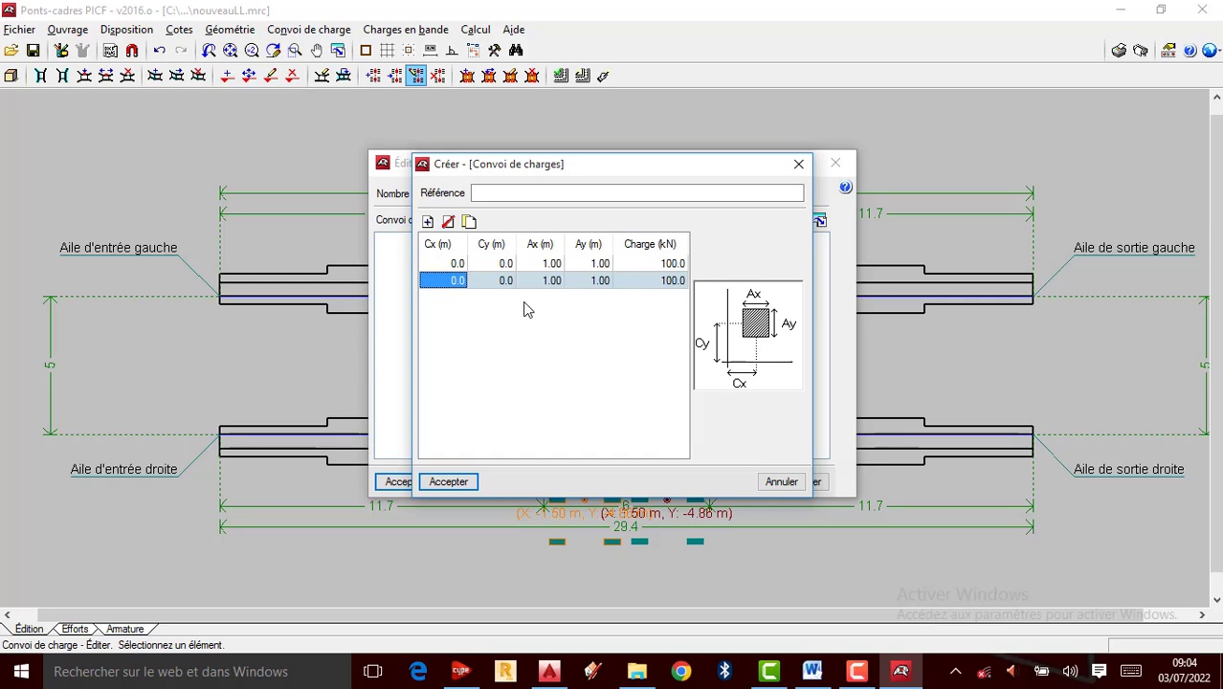
pyautogui.click(798, 163)
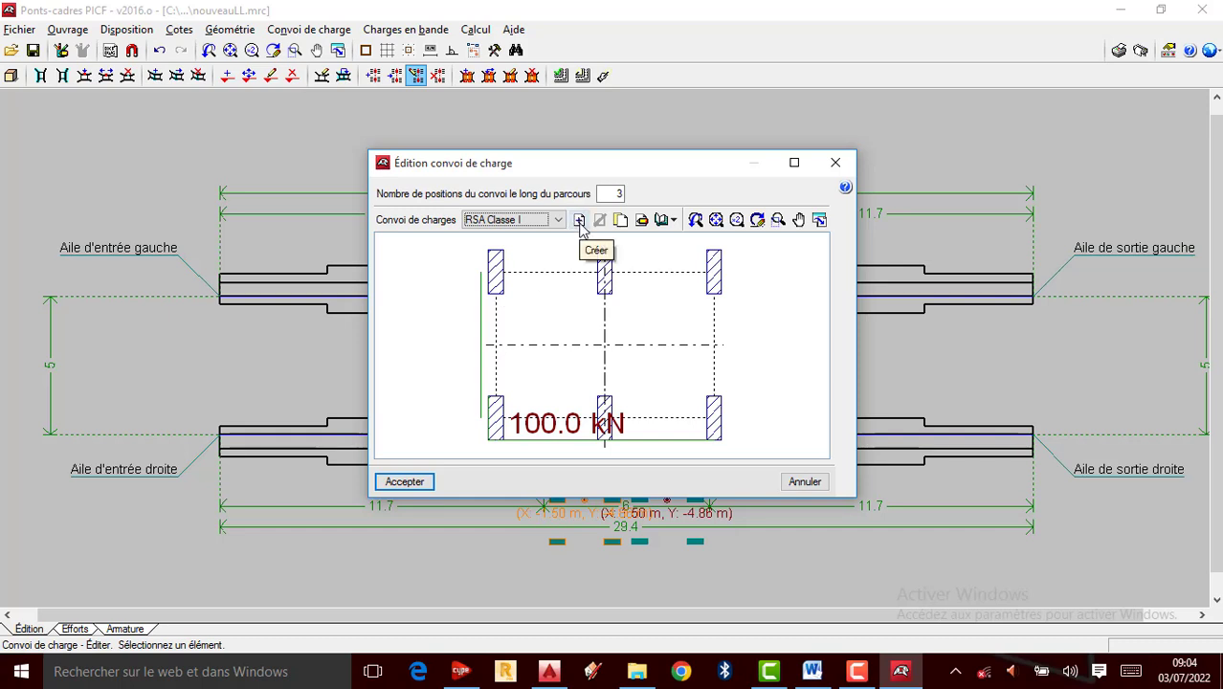
pyautogui.click(835, 164)
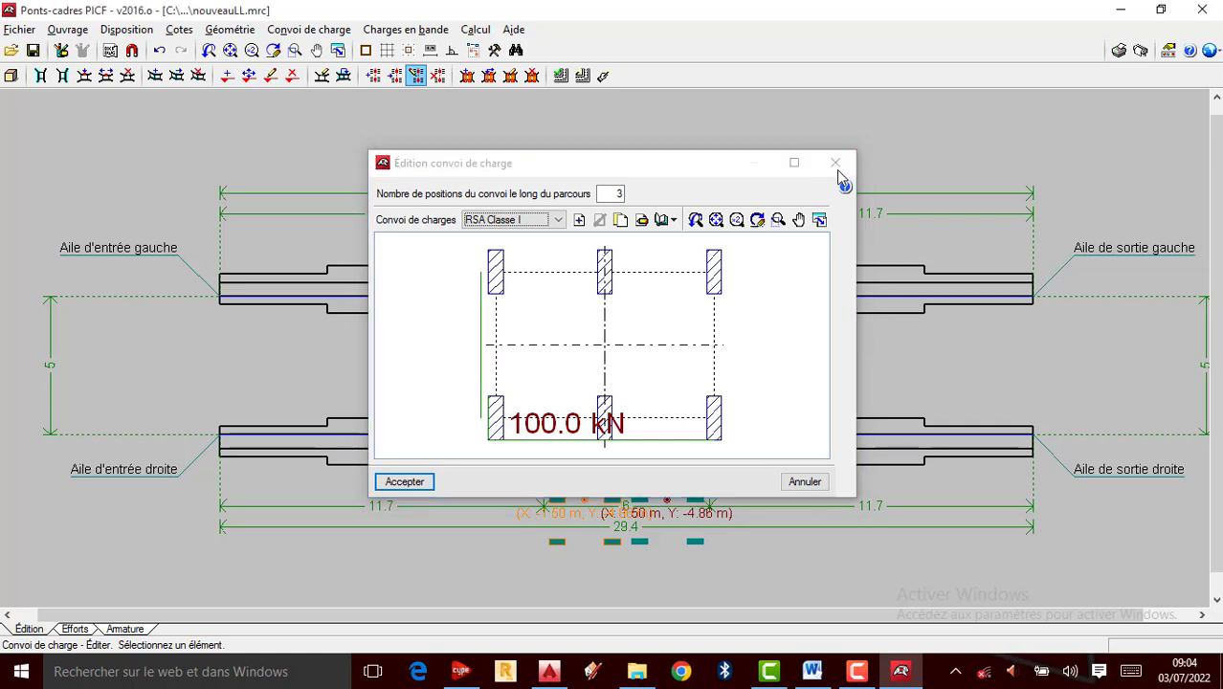
# Examine the load train at X: 1.50 m, its RSA Classe I layout and the parameters for creating another train.
pyautogui.click(667, 363)
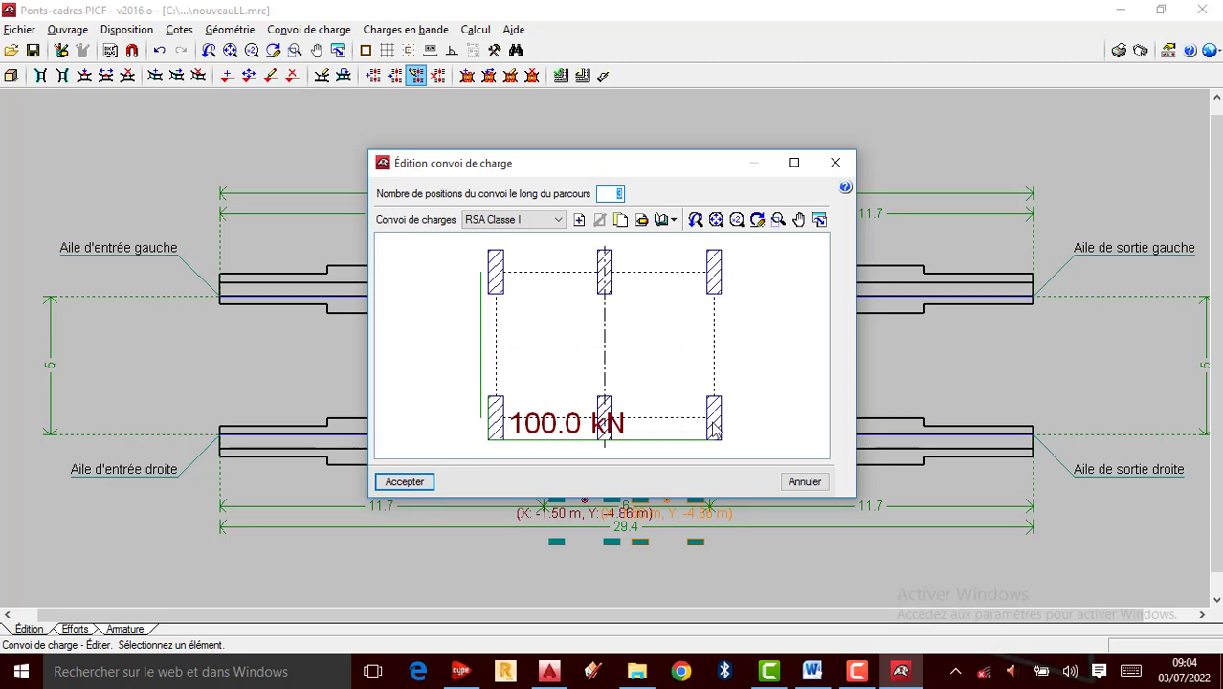
pyautogui.click(579, 220)
pyautogui.click(798, 163)
pyautogui.click(579, 220)
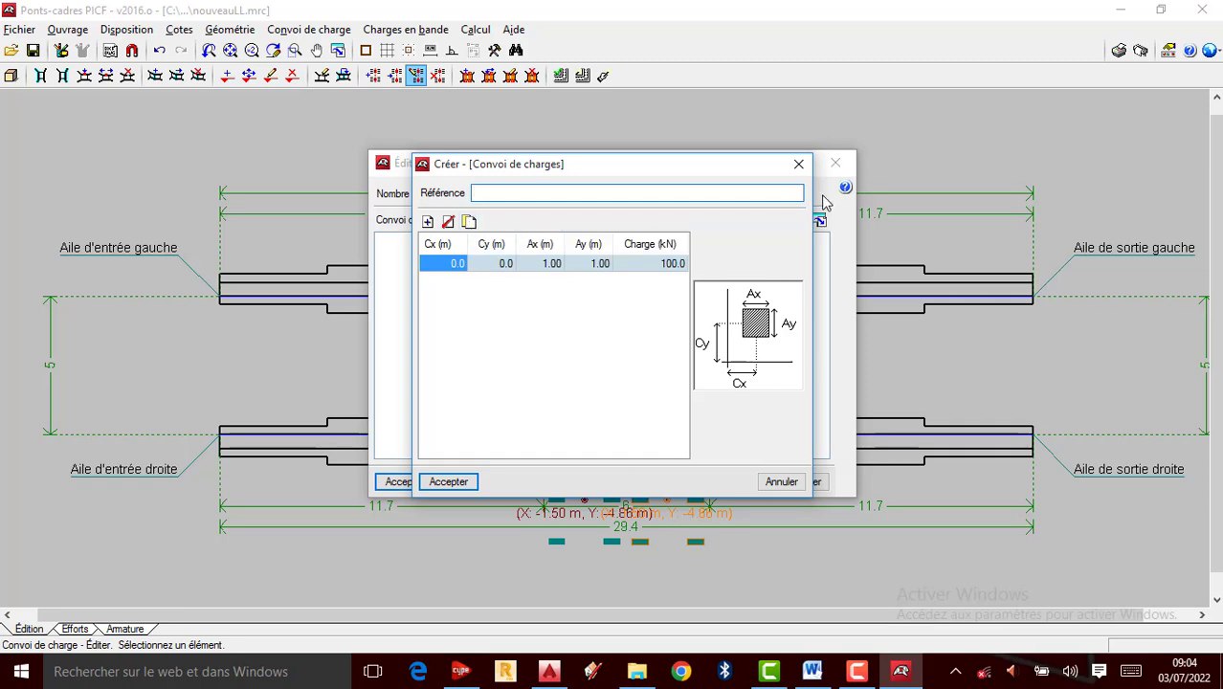
pyautogui.click(799, 165)
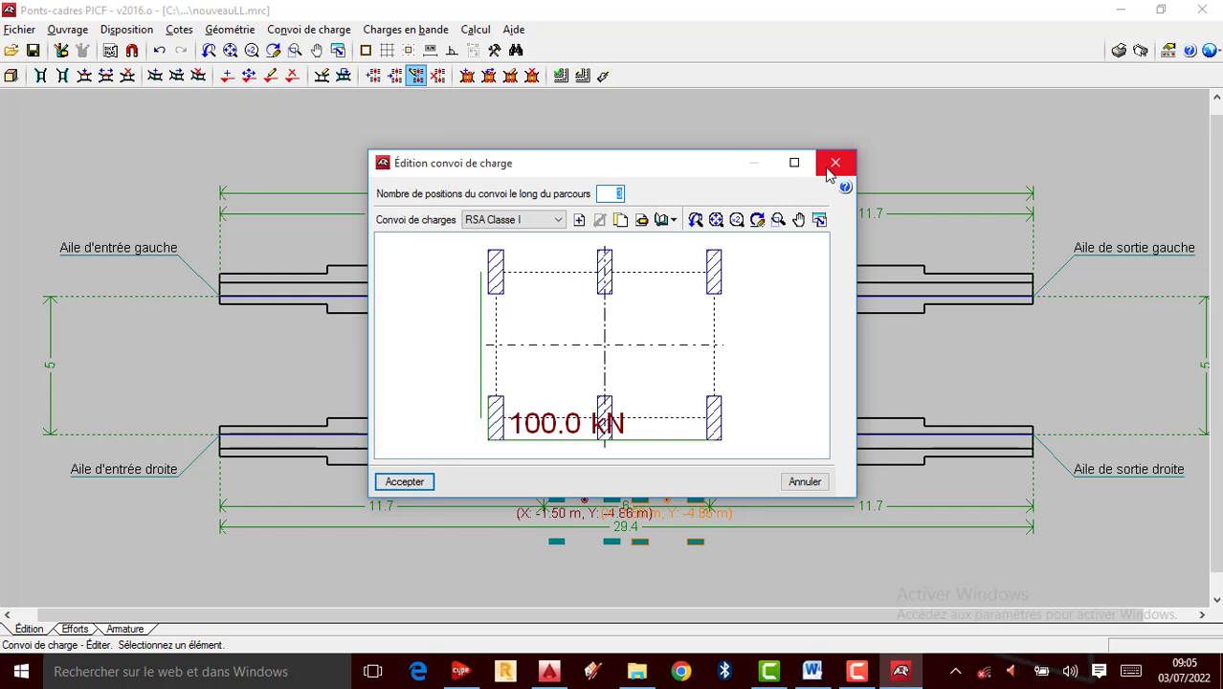
pyautogui.scroll(2, 596, 287)
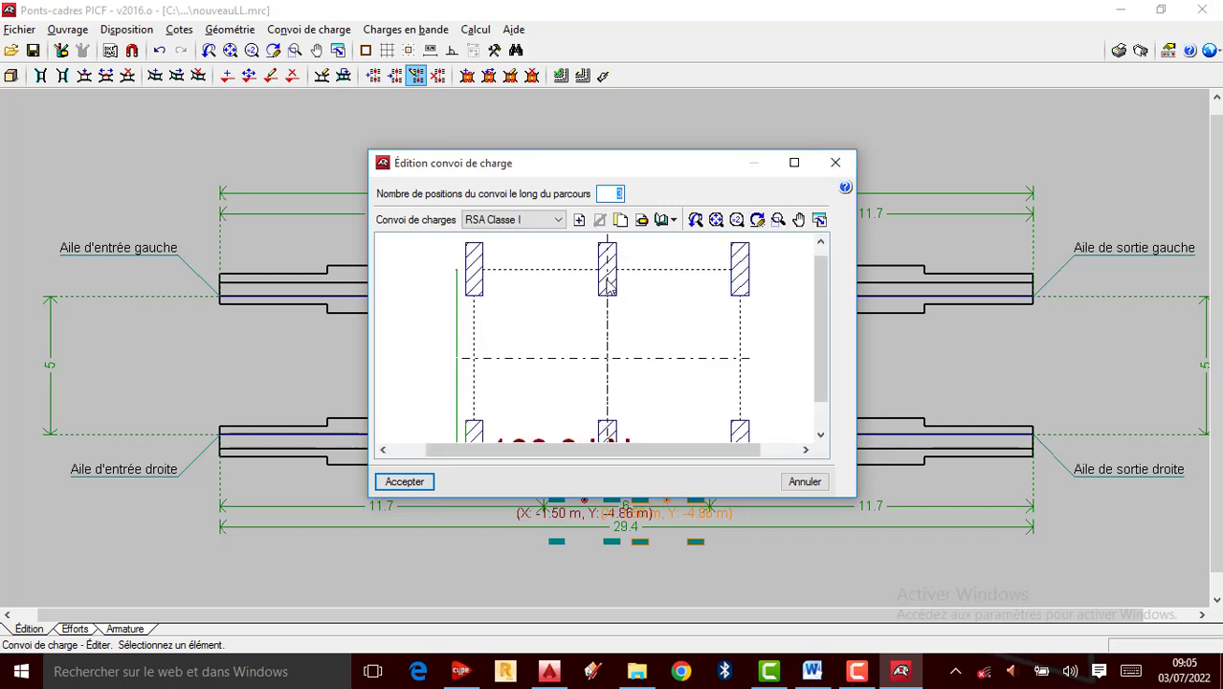
pyautogui.scroll(-3, 577, 330)
pyautogui.click(838, 163)
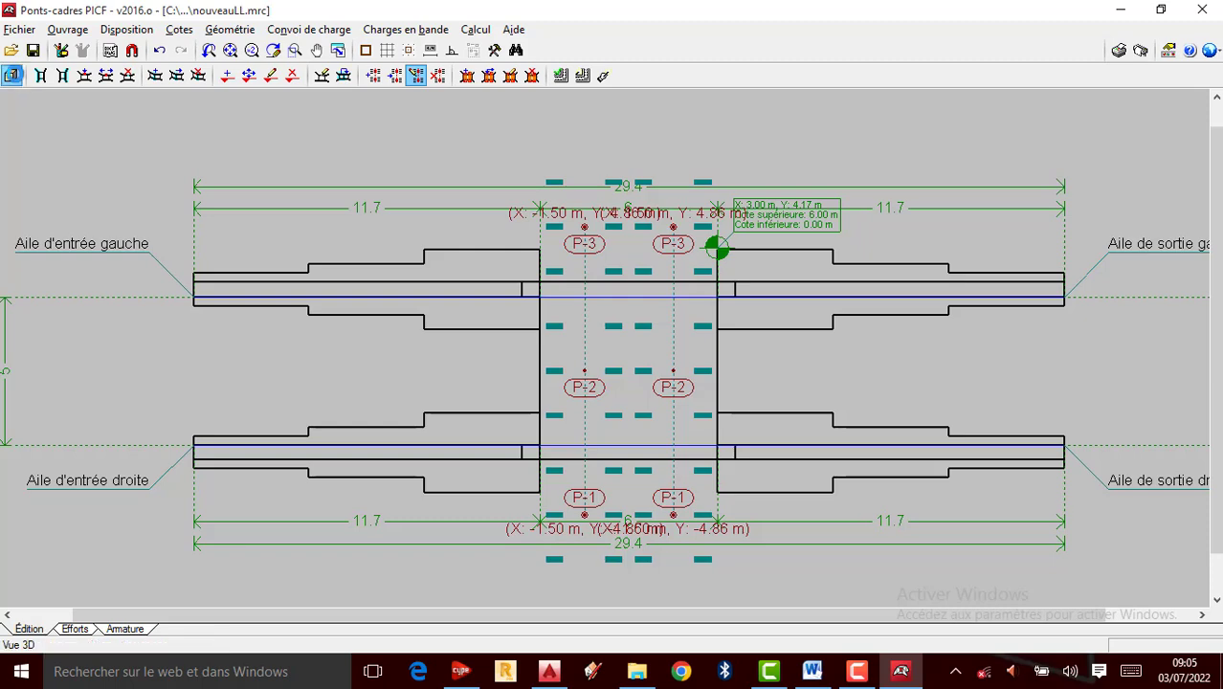
# Inspect the frame bridge and its wing walls from different angles in the 3D view.
pyautogui.click(12, 74)
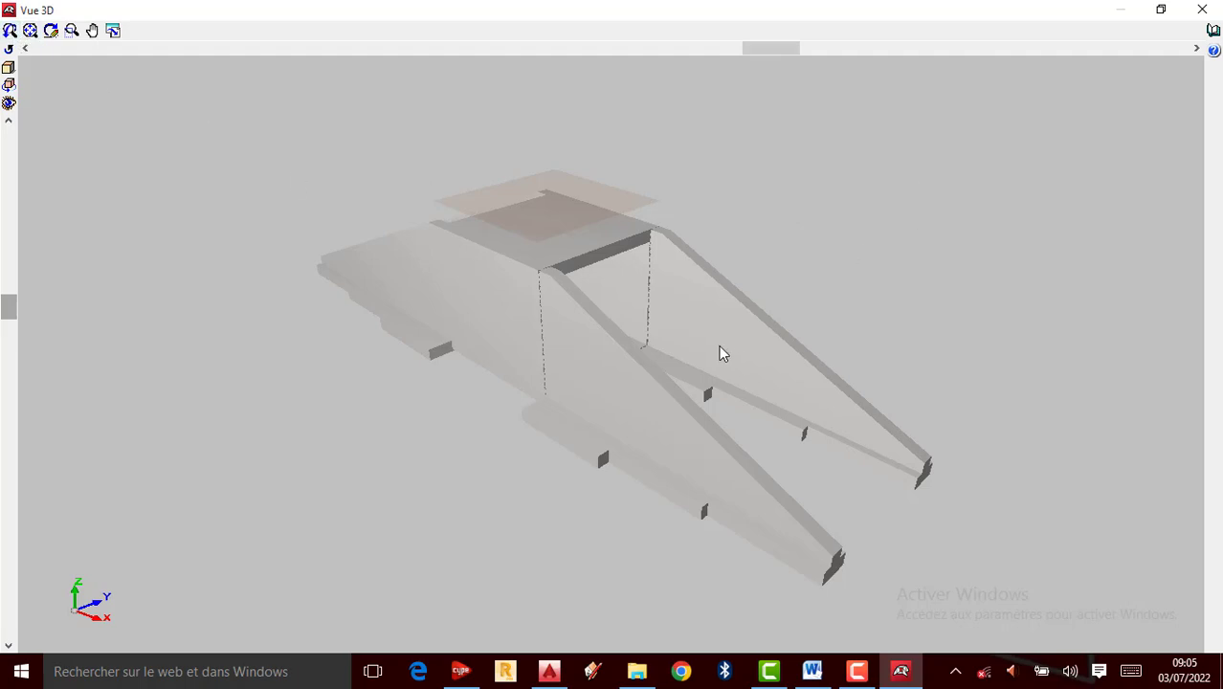
pyautogui.moveTo(718, 349)
pyautogui.mouseDown()
pyautogui.moveTo(643, 351)
pyautogui.moveTo(595, 322)
pyautogui.moveTo(603, 333)
pyautogui.moveTo(465, 342)
pyautogui.moveTo(349, 421)
pyautogui.moveTo(566, 379)
pyautogui.moveTo(292, 355)
pyautogui.moveTo(928, 409)
pyautogui.moveTo(1031, 431)
pyautogui.moveTo(1195, 410)
pyautogui.moveTo(111, 368)
pyautogui.mouseUp()
pyautogui.click(1202, 10)
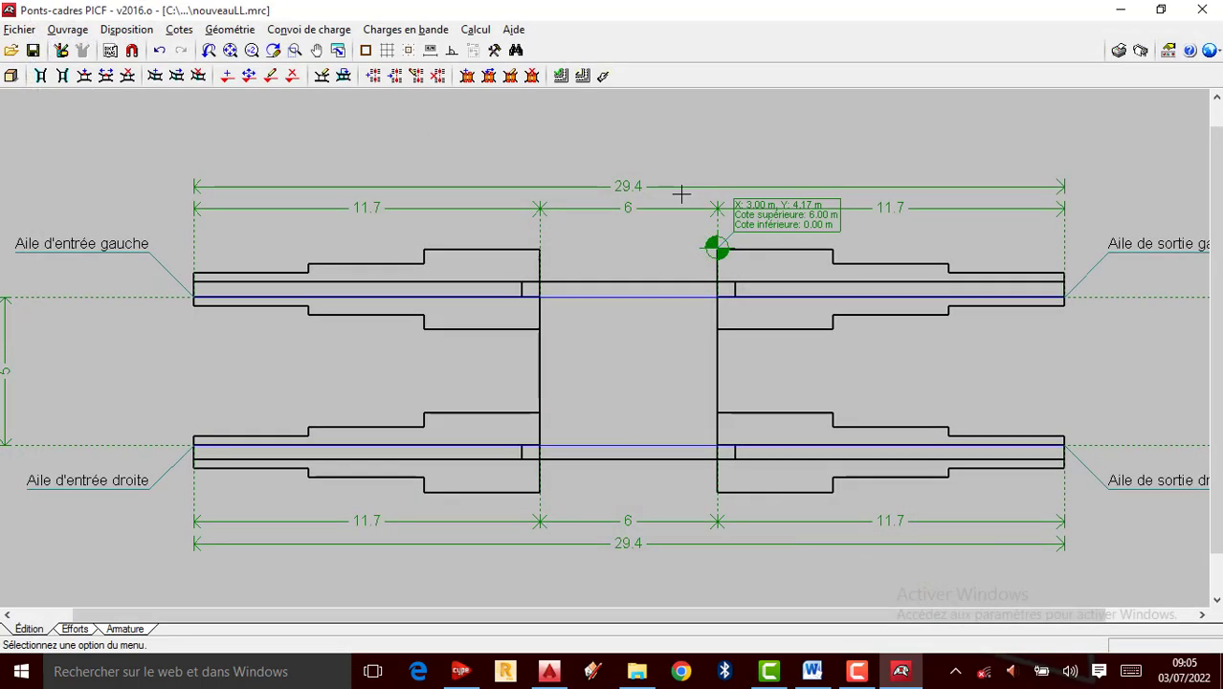
# Start a new load train and examine the positions of the existing trains across the deck.
pyautogui.click(308, 29)
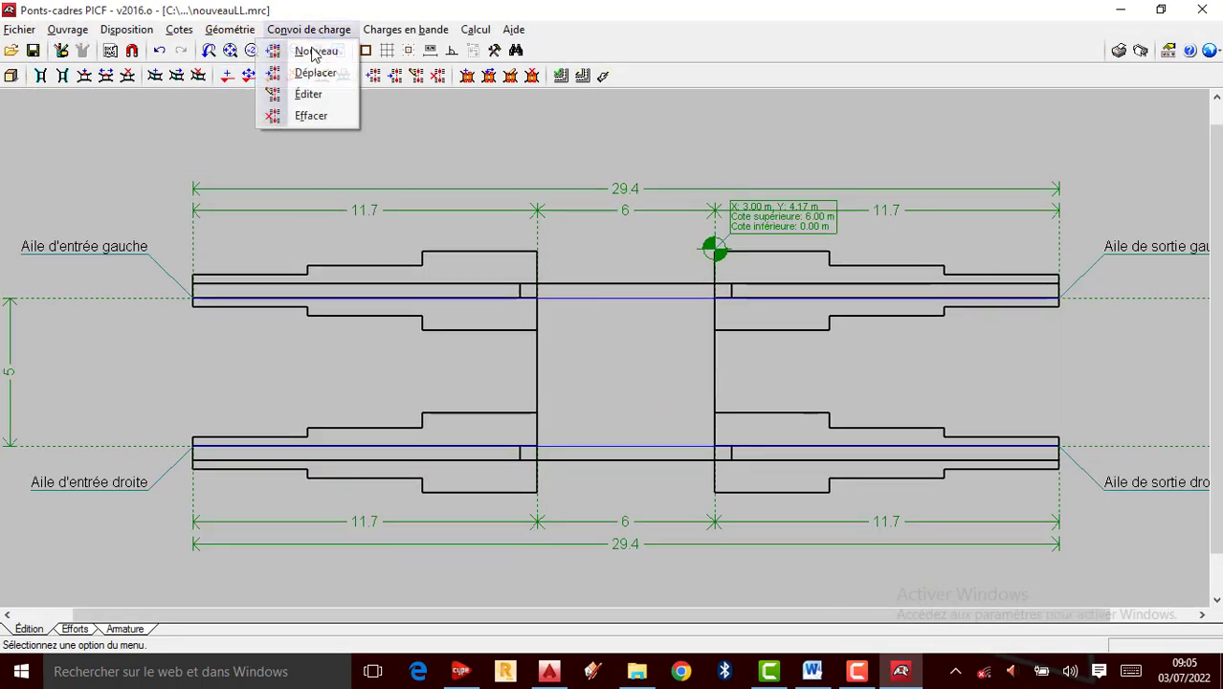
pyautogui.click(319, 46)
pyautogui.scroll(-3, 660, 285)
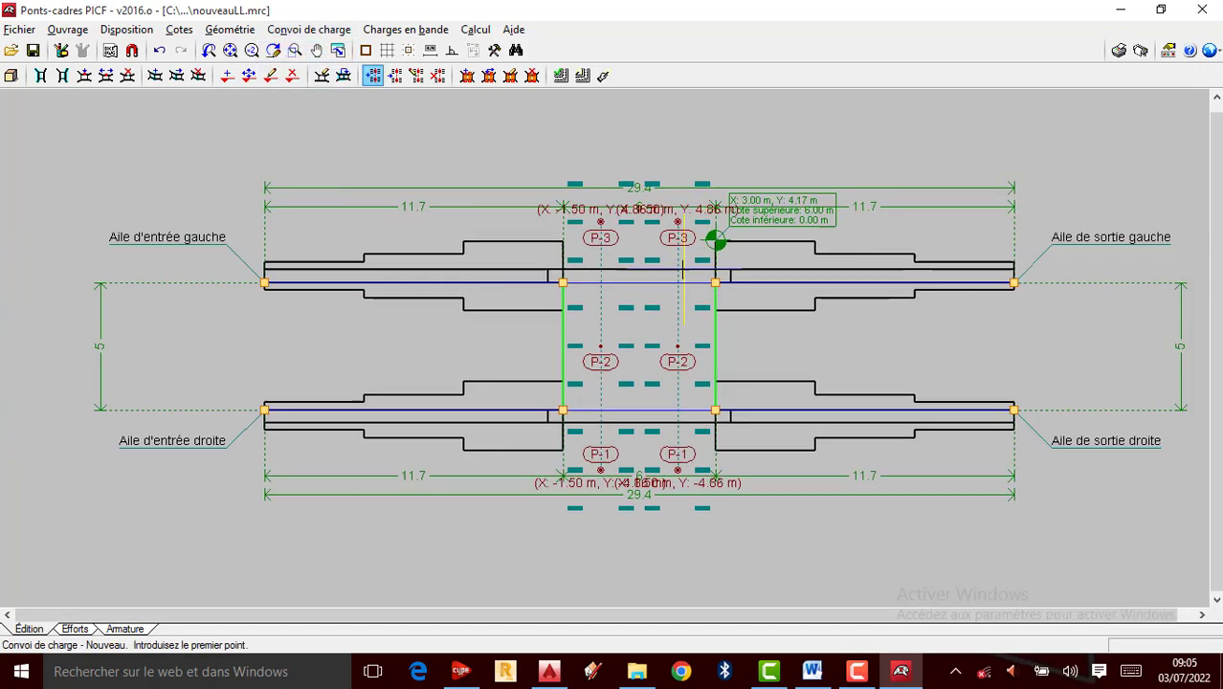
pyautogui.scroll(1, 660, 285)
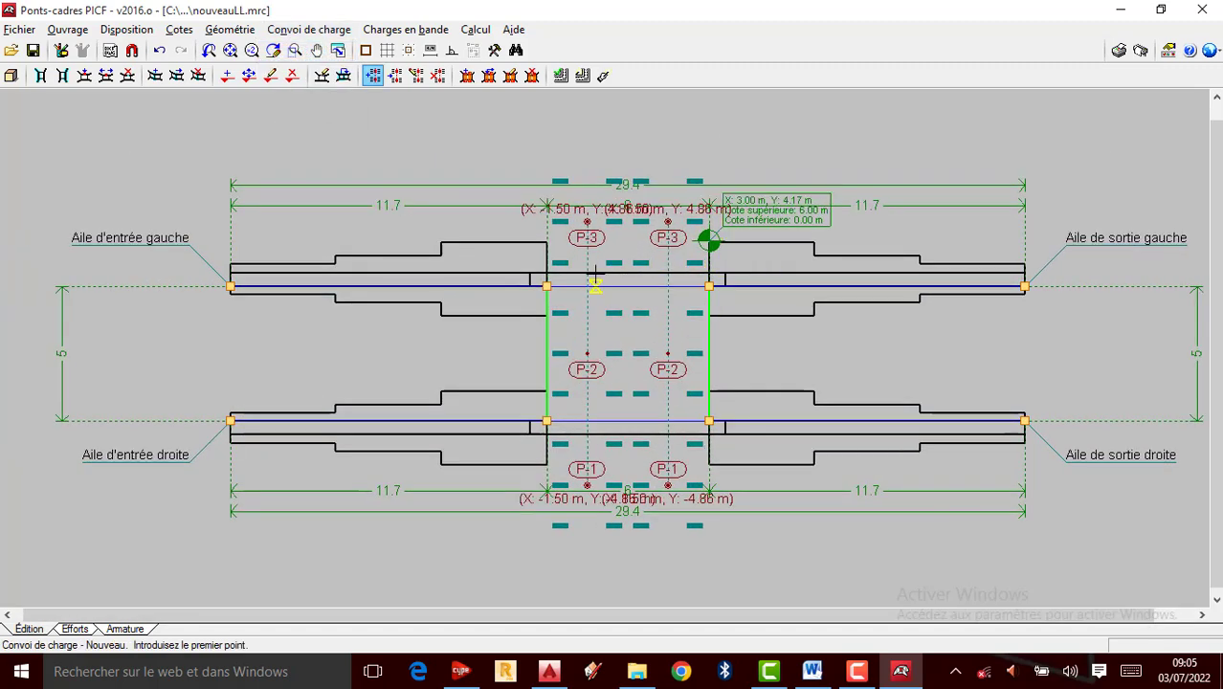
pyautogui.scroll(2, 594, 279)
pyautogui.scroll(-2, 560, 290)
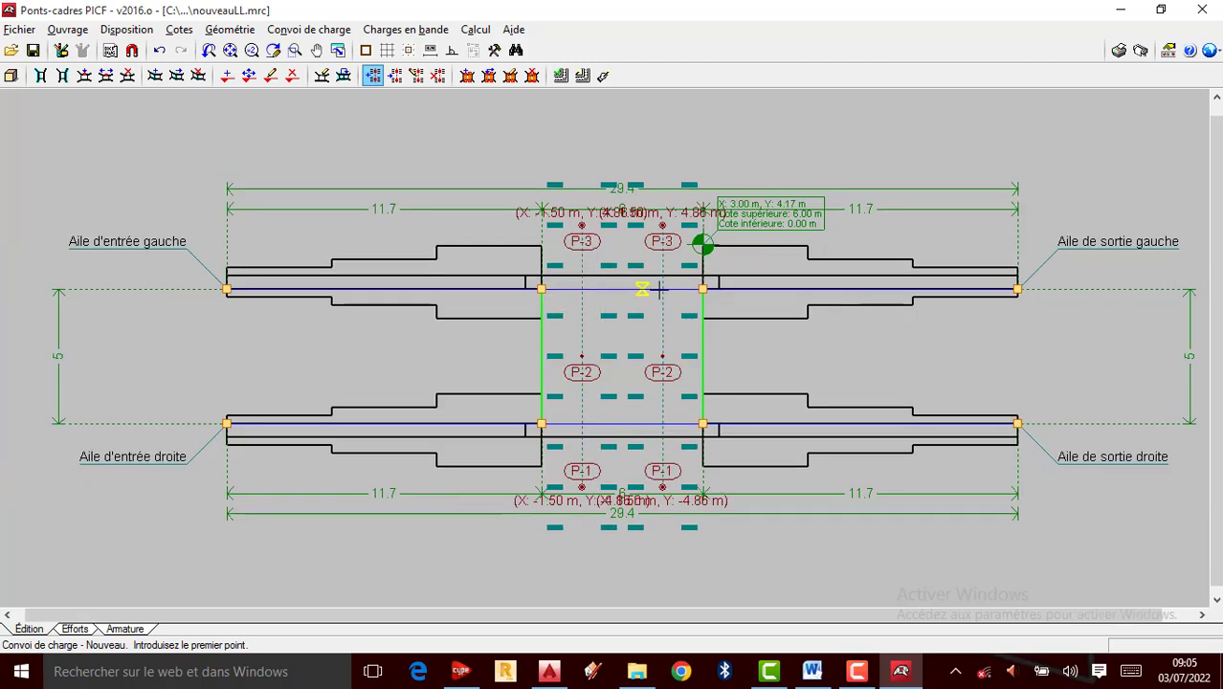
pyautogui.scroll(-2, 411, 292)
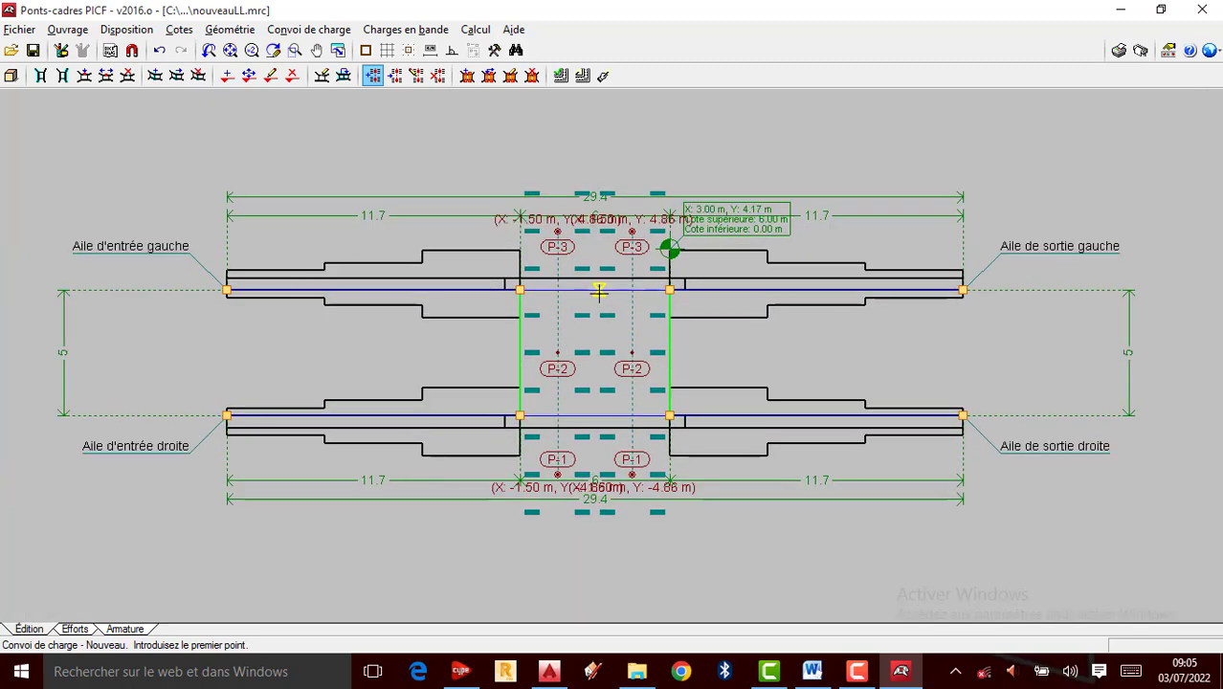
pyautogui.scroll(1, 559, 311)
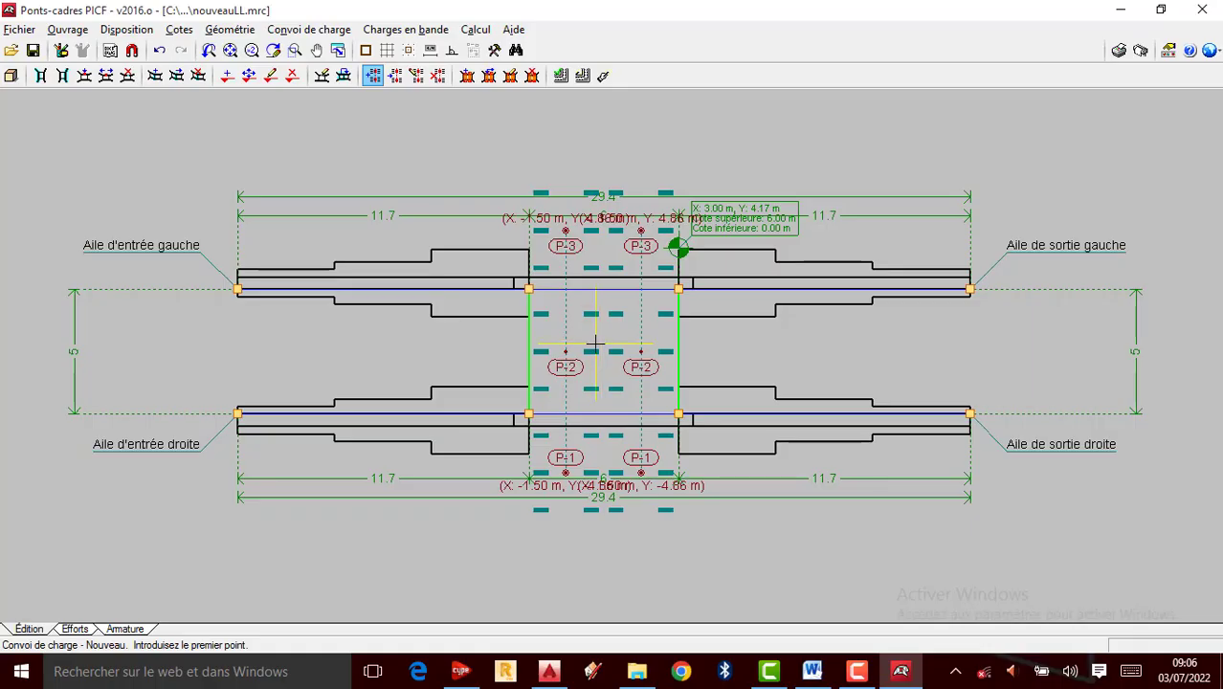
pyautogui.scroll(1, 587, 351)
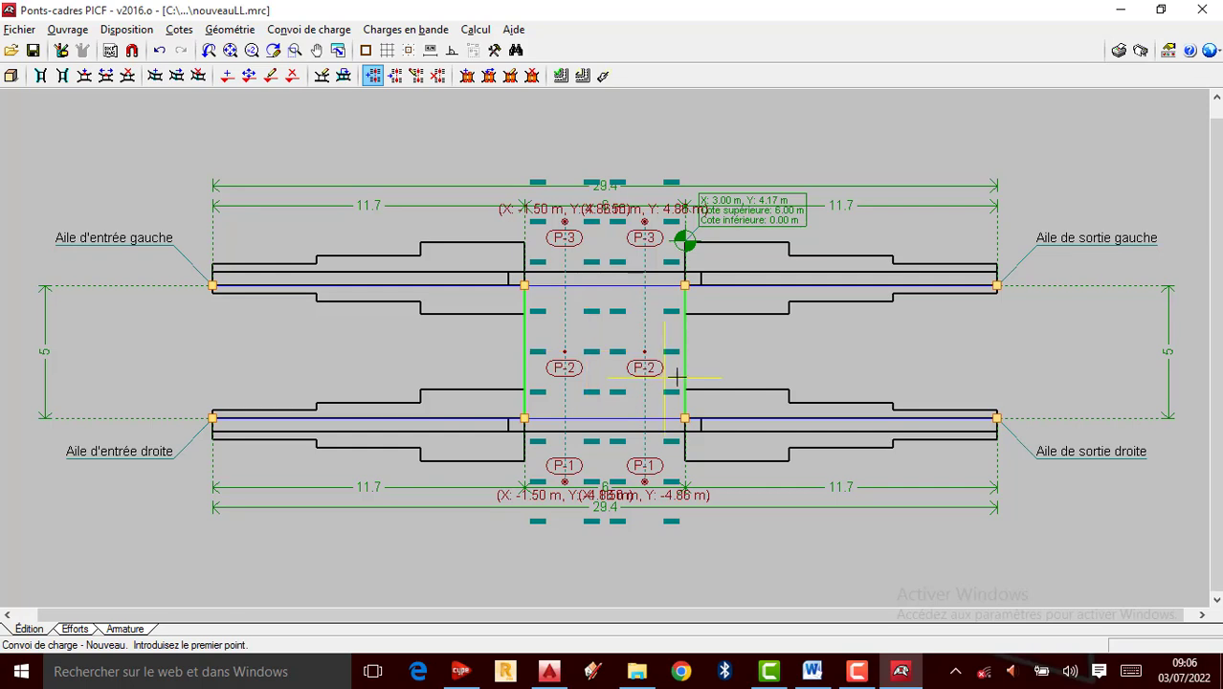